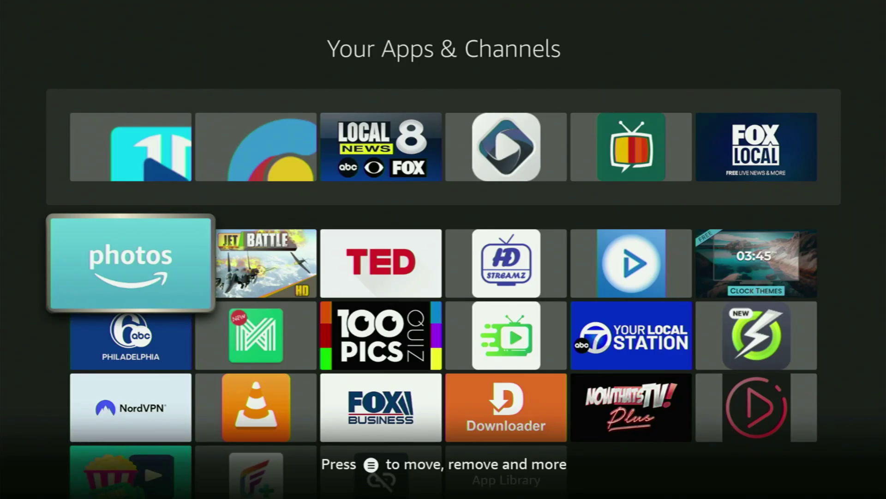
Browse Your Apps & Channels past 6abc Philadelphia and NordVPN to the Downloader app.
key(Down)
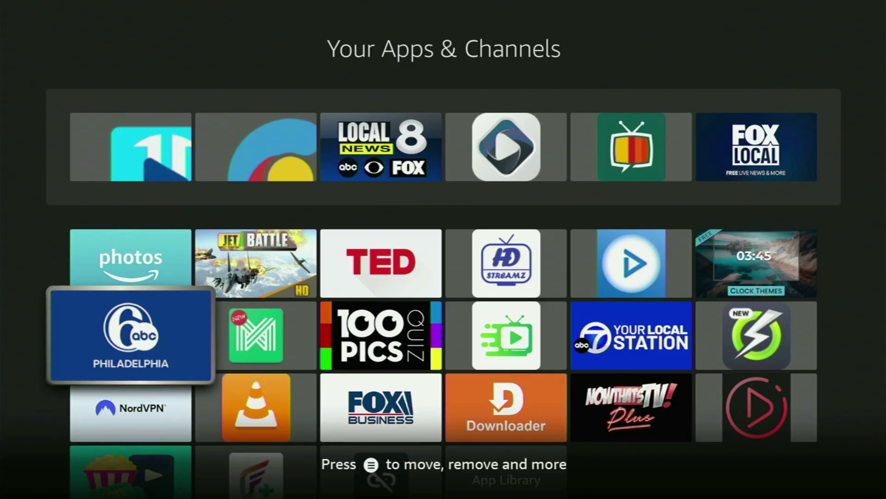
key(Down)
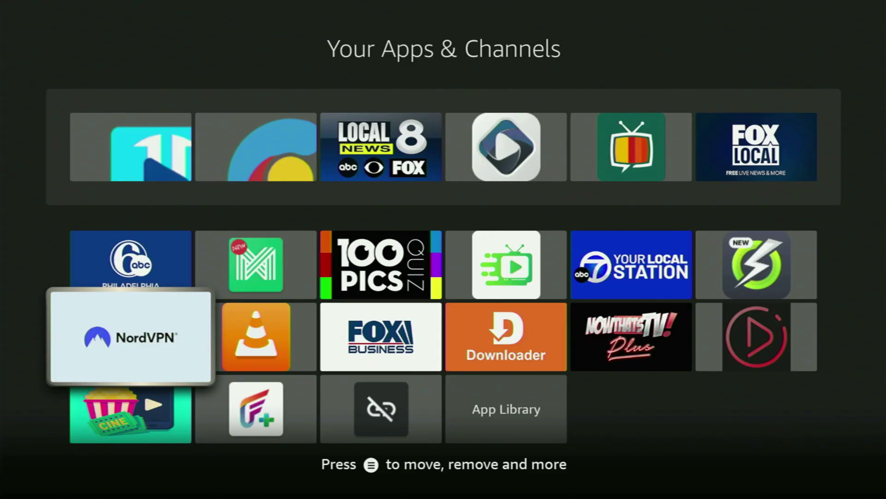
key(Down)
key(Down)
key(Down)
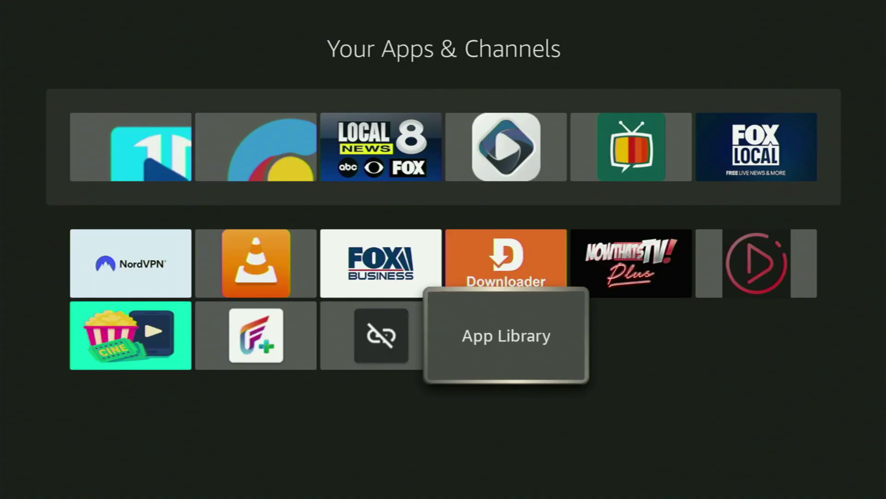
key(Down)
key(Down)
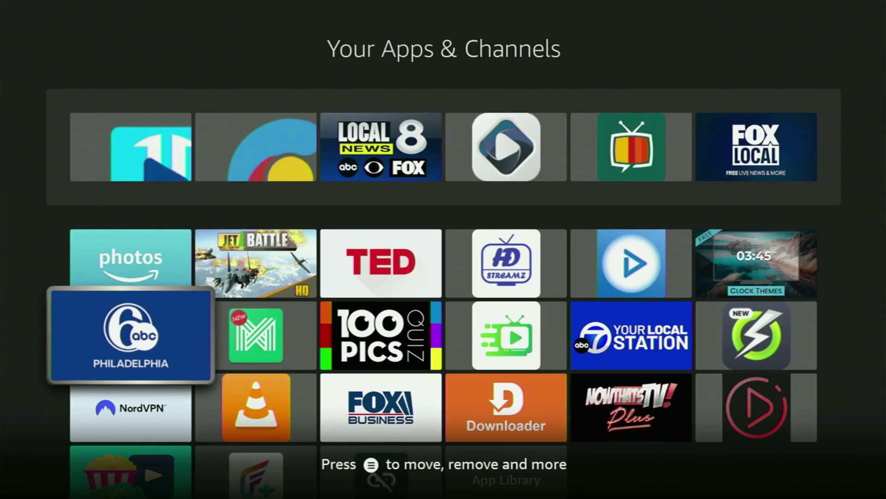
key(Right)
key(Right)
key(Right)
key(Down)
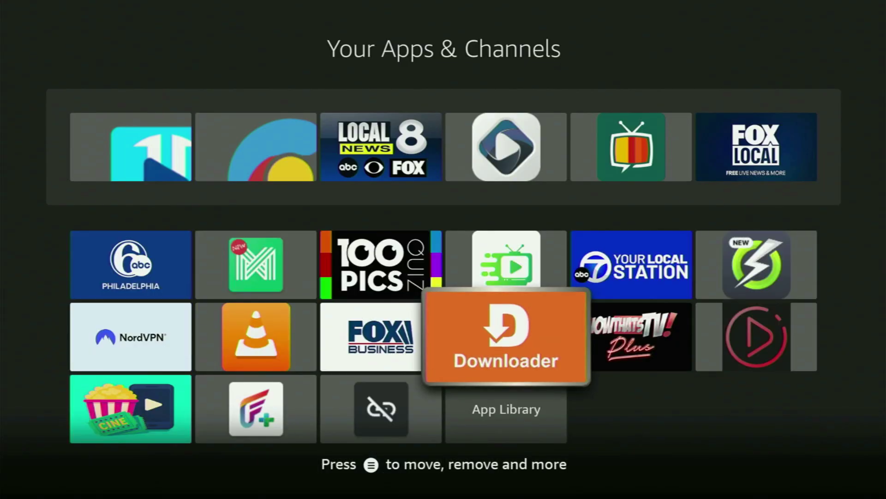
key(Down)
key(Up)
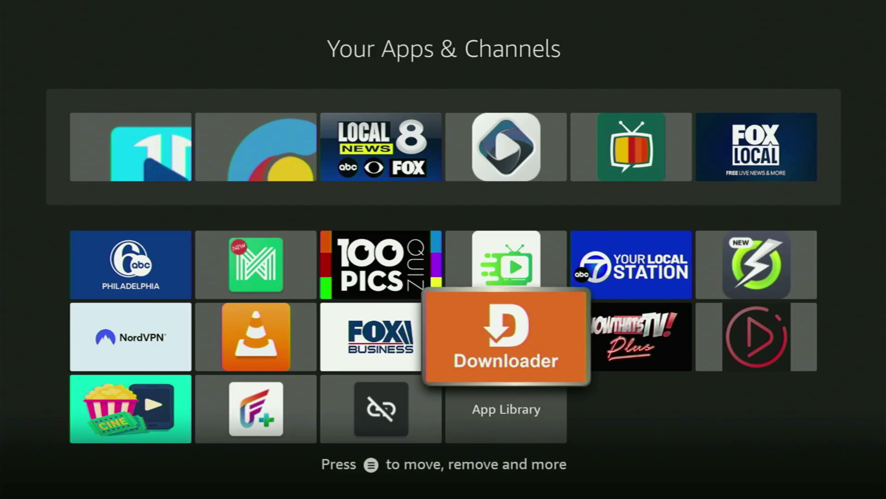
Look over VLC, Photos and the bottom row of apps, then return to the home screen.
key(Left)
key(Left)
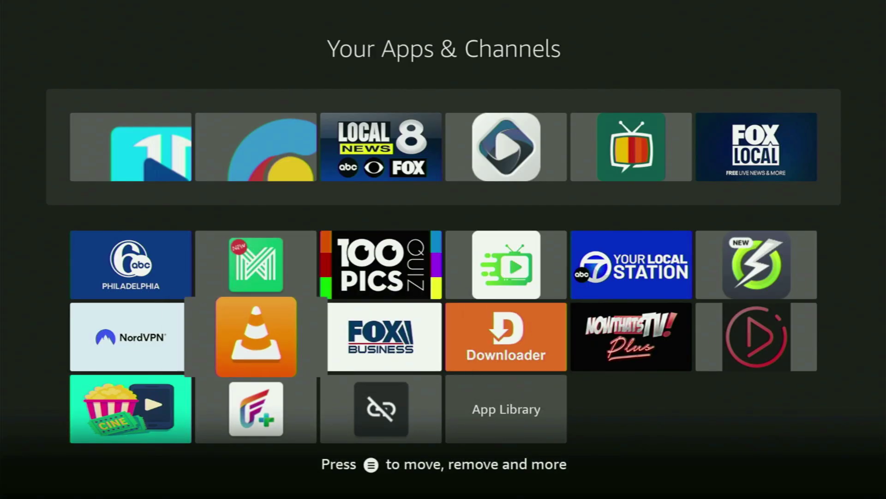
key(Left)
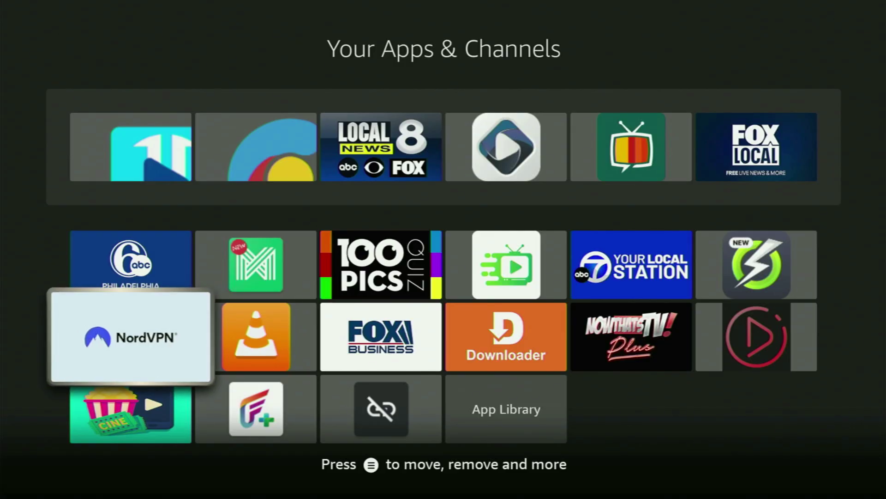
key(Up)
key(Up)
key(Up)
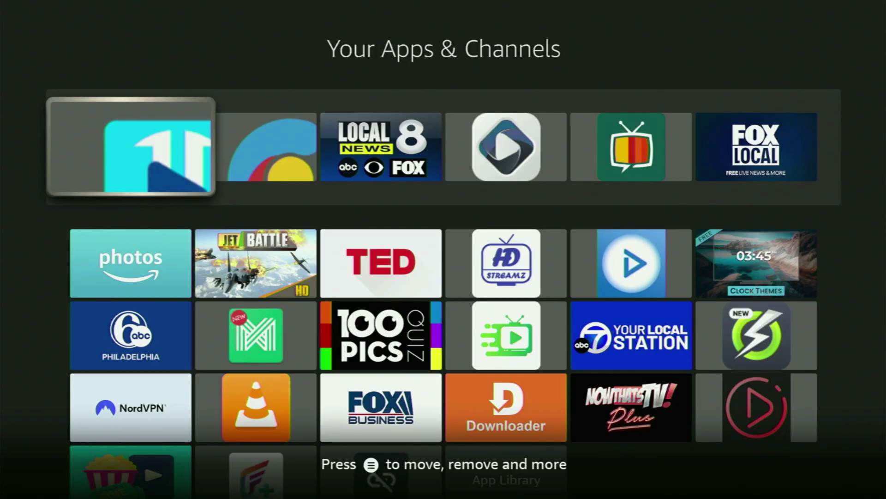
key(Down)
key(Down)
key(Down)
key(Down)
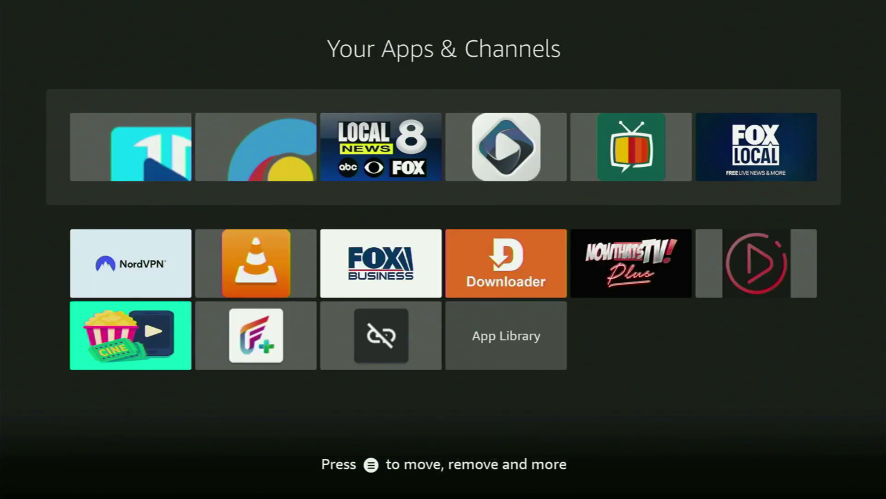
key(Down)
key(Right)
key(Right)
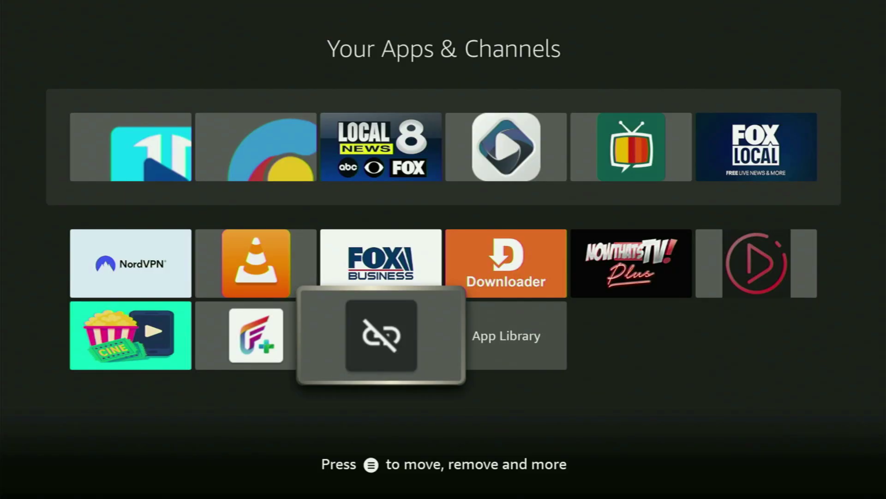
key(Home)
Type 'Down' into the Find page search box with the on-screen keyboard.
key(Left)
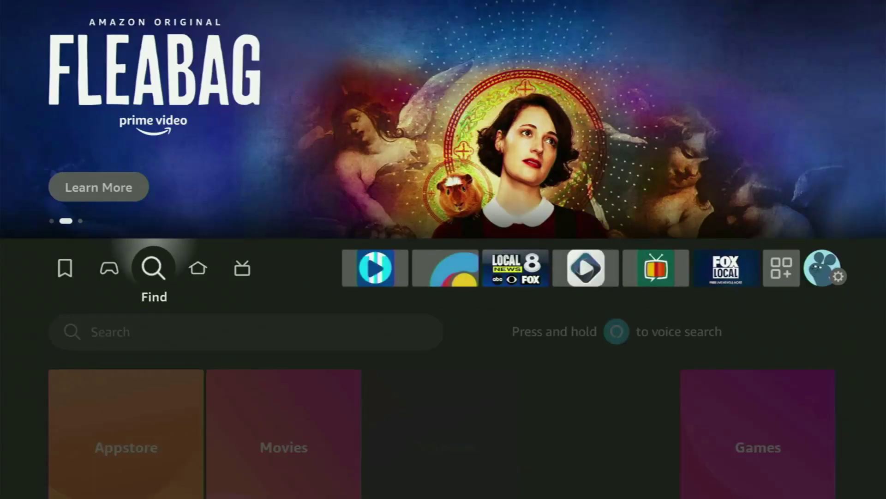
key(Down)
key(Return)
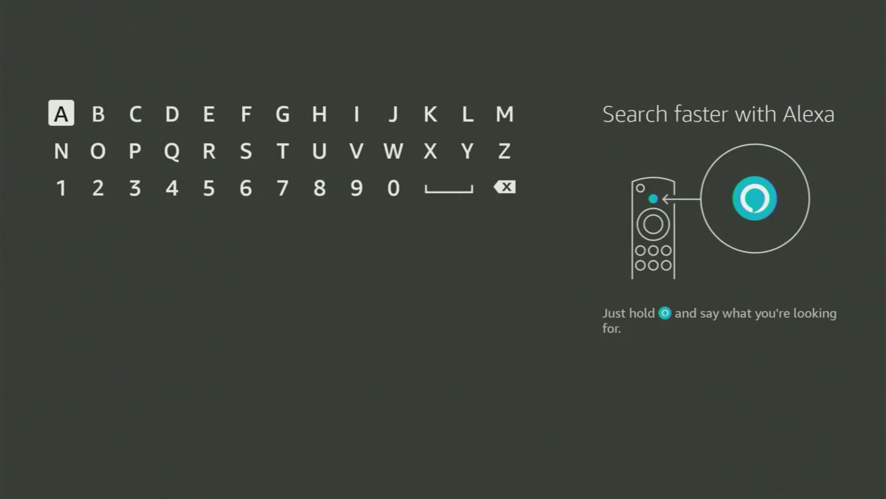
key(Right)
key(Right)
key(Right)
key(Return)
key(Down)
key(Left)
key(Left)
key(Return)
key(Right)
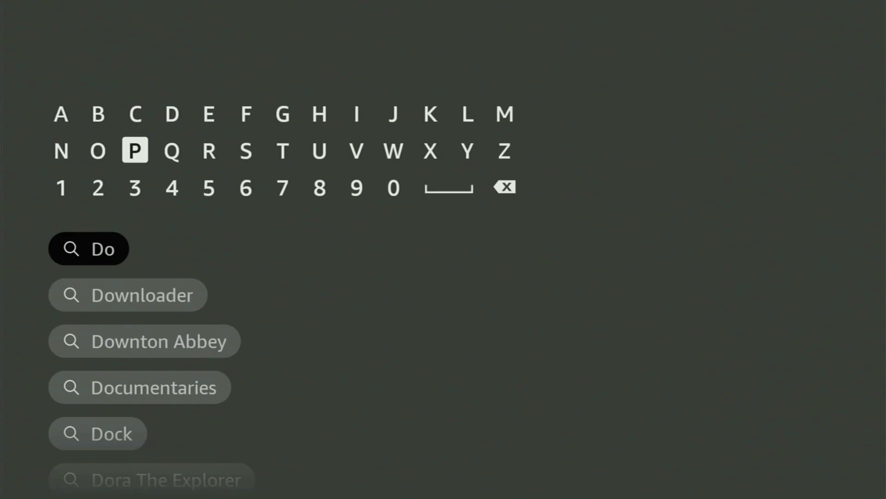
key(Right)
key(Right)
key(Right)
key(Right)
key(Right)
key(Right)
key(Right)
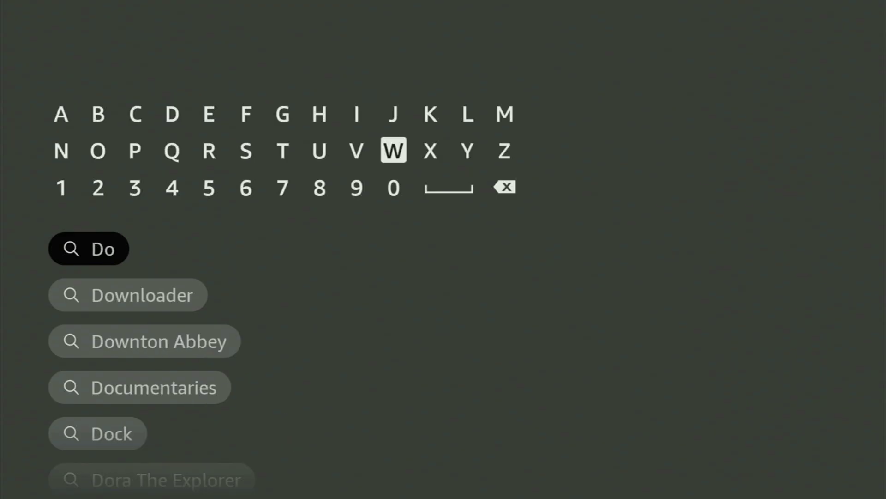
key(Return)
key(Left)
key(Left)
key(Left)
key(Left)
key(Left)
key(Left)
key(Left)
key(Left)
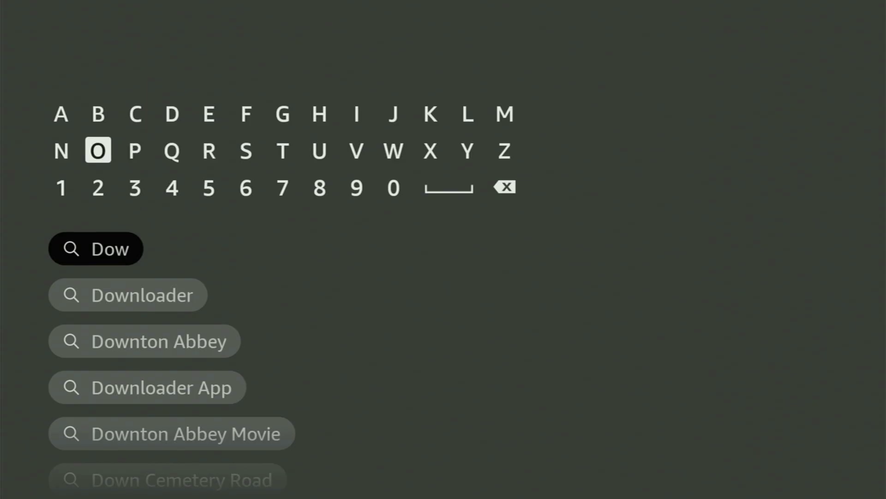
key(Left)
key(Return)
Pick the Downloader suggestion, browse the matching apps and Live TV results, then go Home.
key(Down)
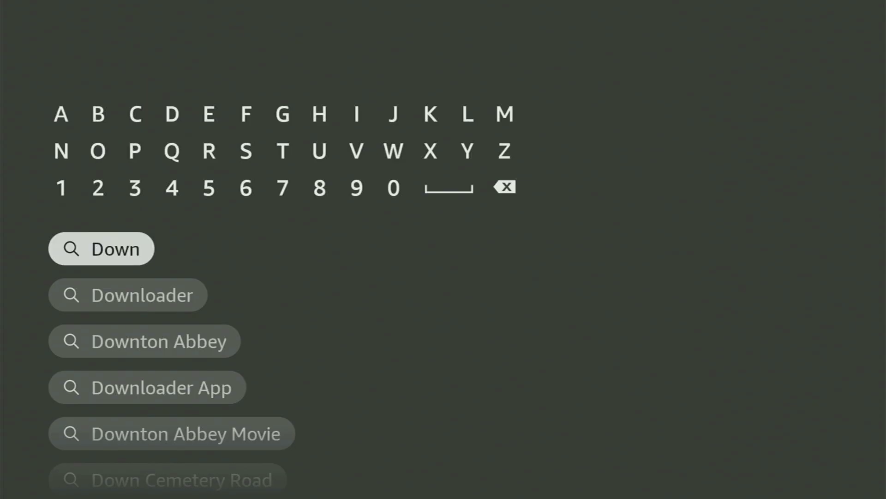
key(Down)
key(Return)
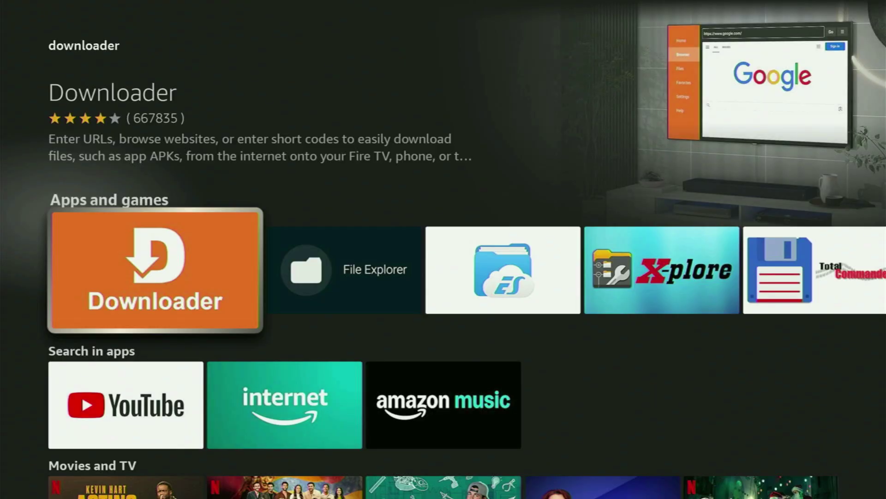
key(Right)
key(Right)
key(Right)
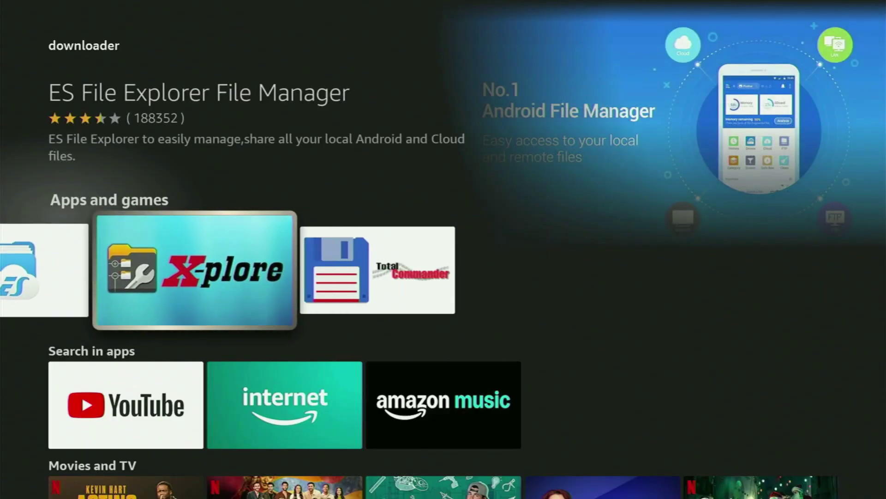
key(Down)
key(Down)
key(Down)
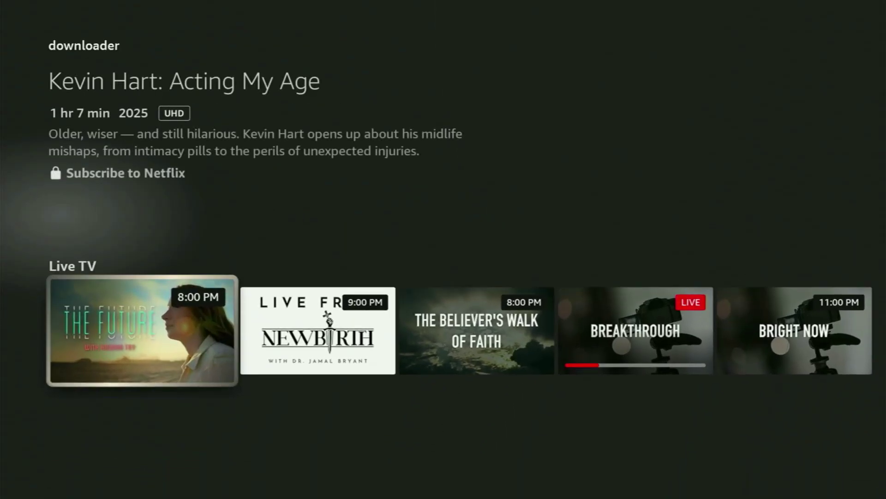
key(Right)
key(Right)
key(Right)
key(Right)
key(Right)
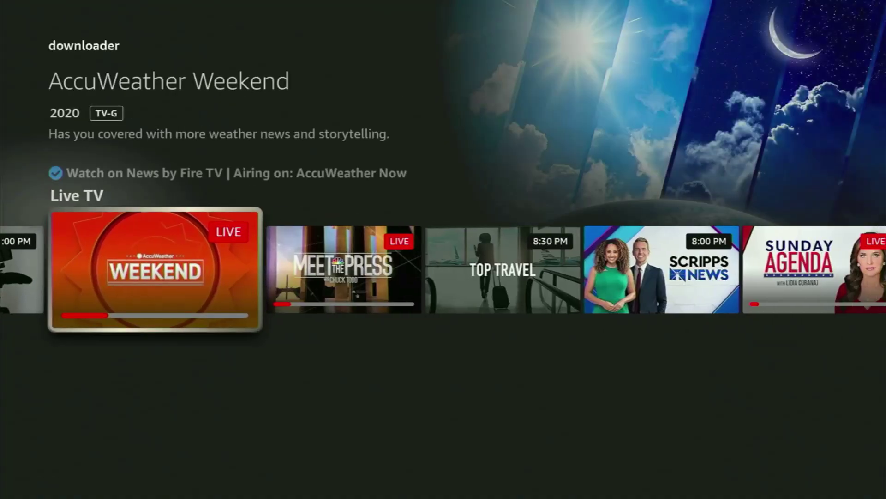
key(Home)
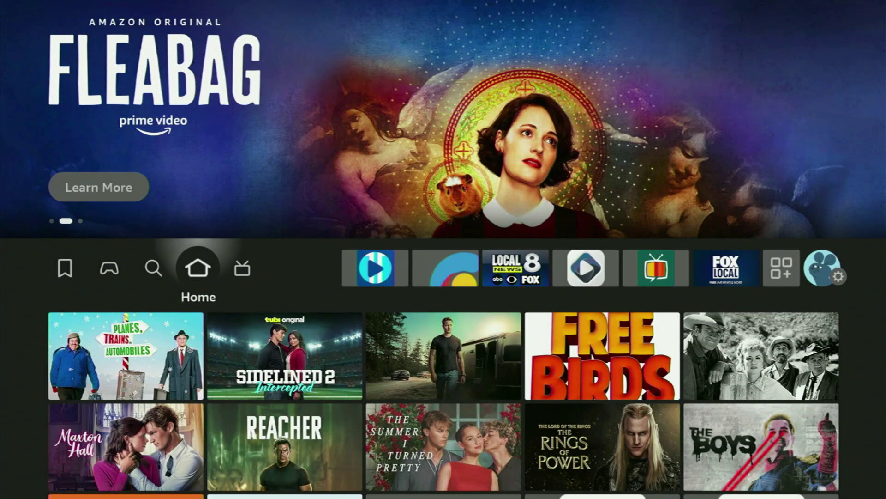
key(Right)
key(Right)
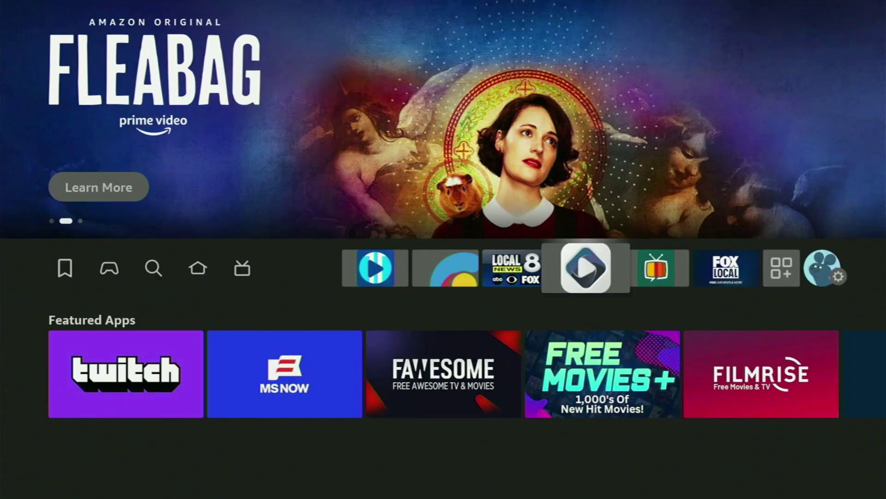
key(Right)
key(Right)
key(Right)
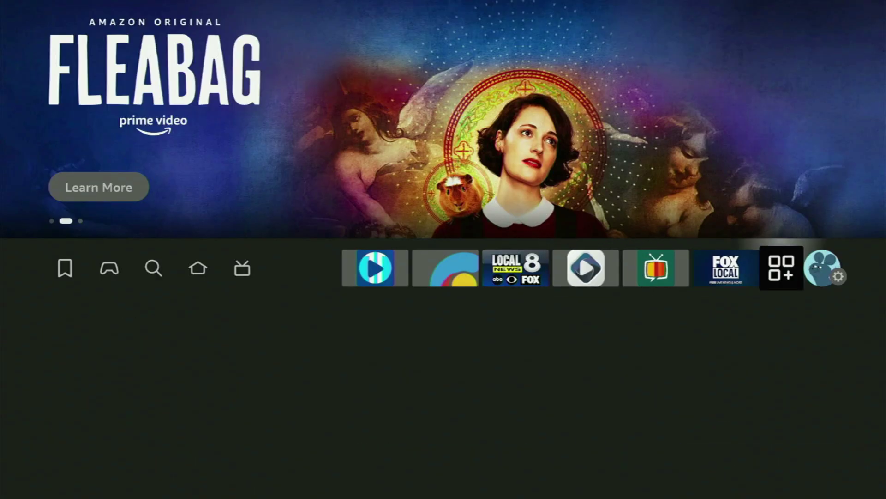
key(Right)
key(Down)
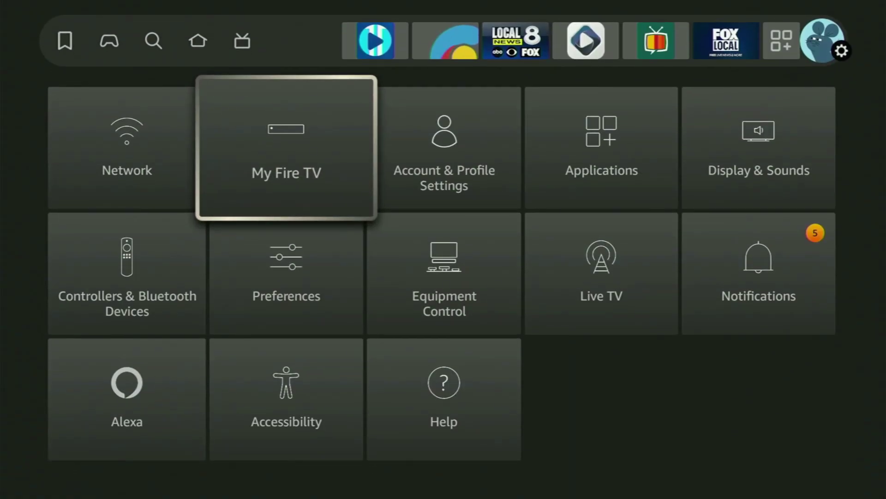
key(Down)
key(Up)
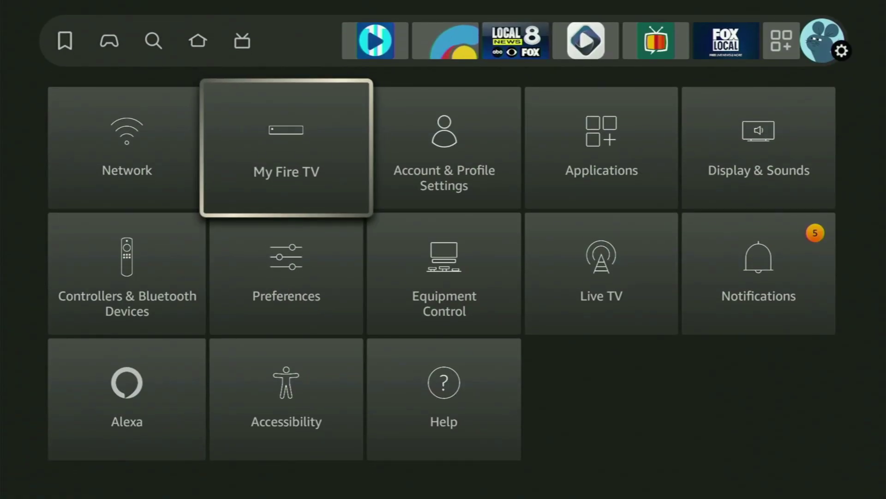
key(Return)
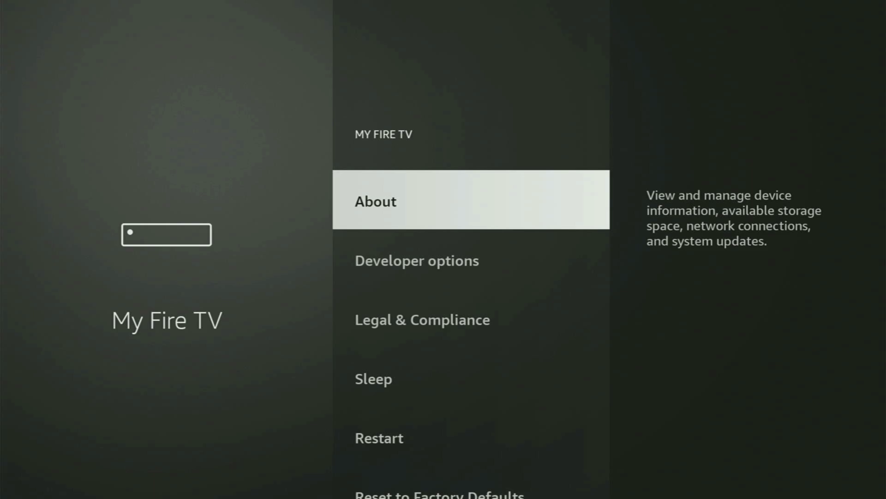
key(Down)
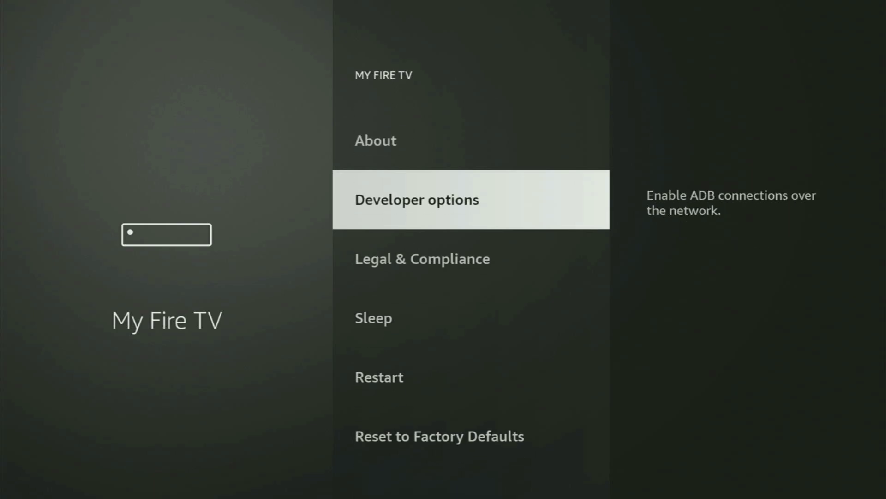
key(Down)
key(Down)
key(Down)
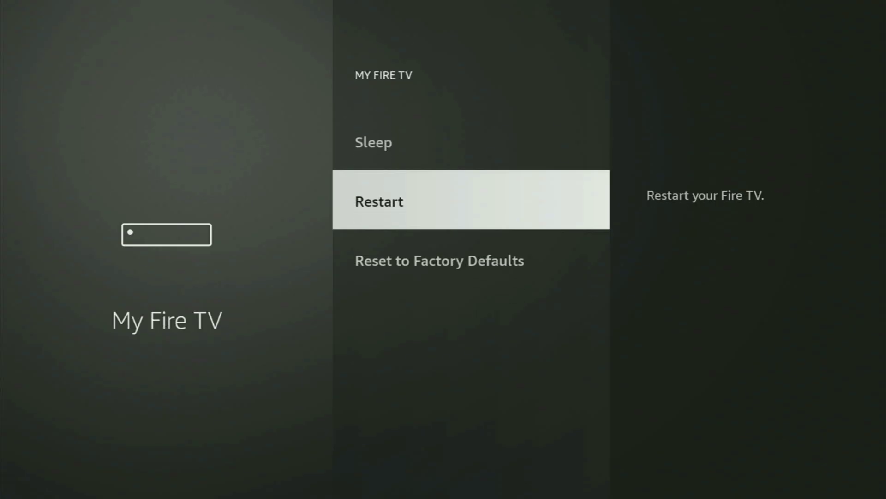
key(Down)
key(Up)
key(Up)
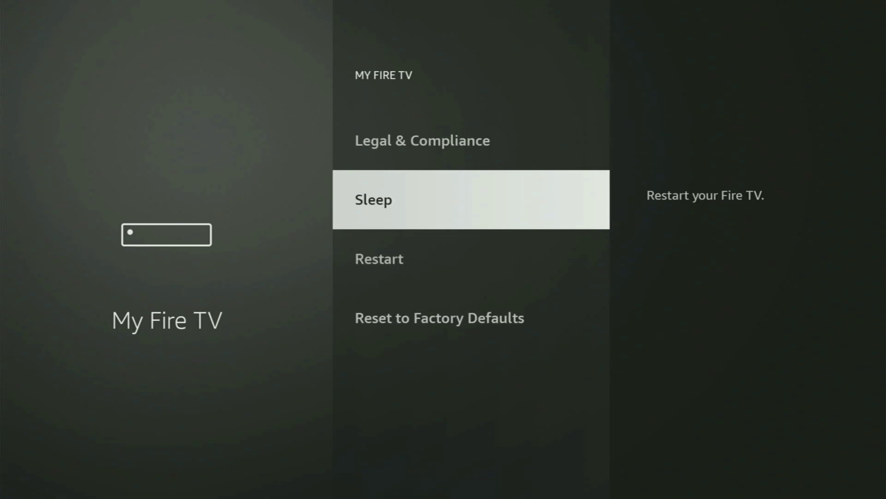
key(Up)
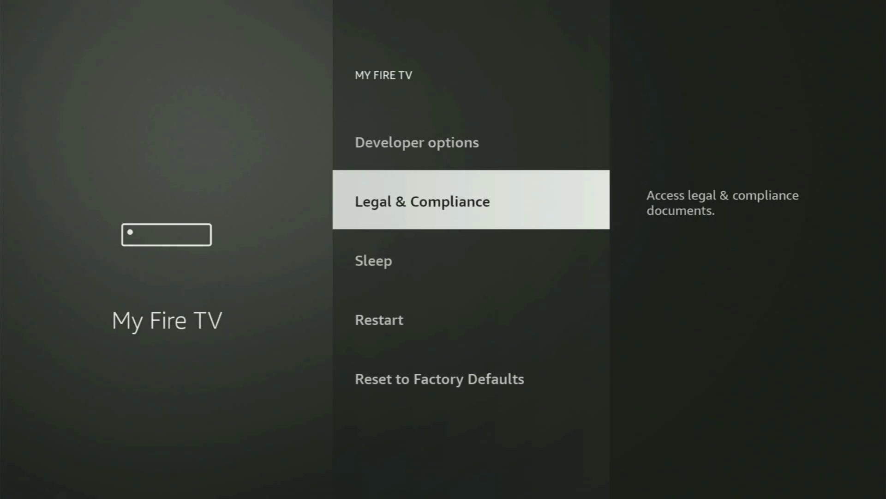
key(Up)
key(Down)
key(Down)
key(Down)
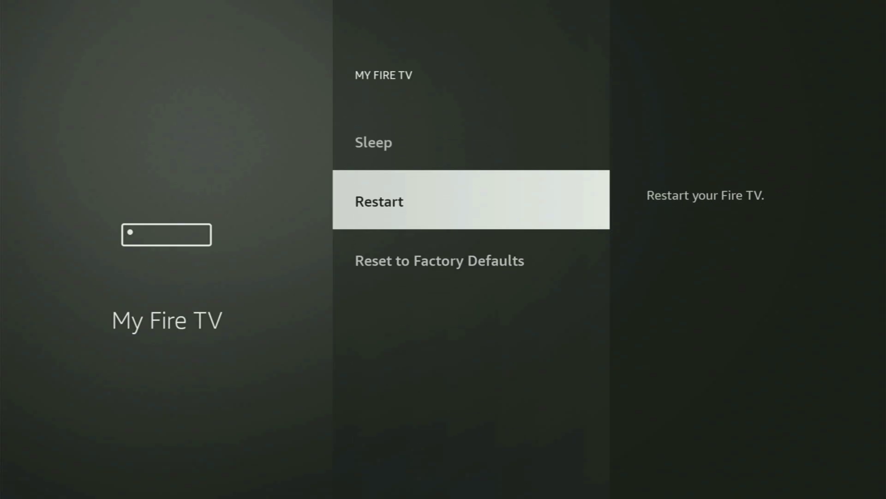
key(Up)
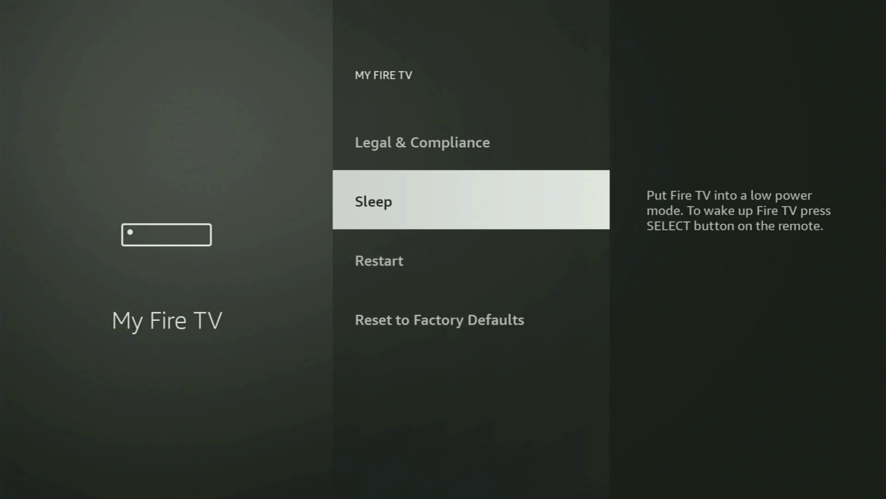
key(Up)
key(Up)
key(Up)
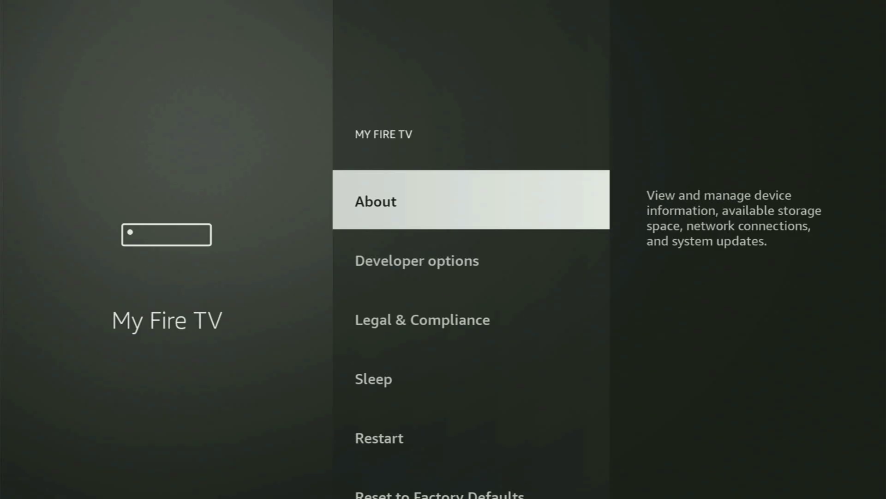
key(Down)
key(Down)
key(Up)
key(Up)
key(Return)
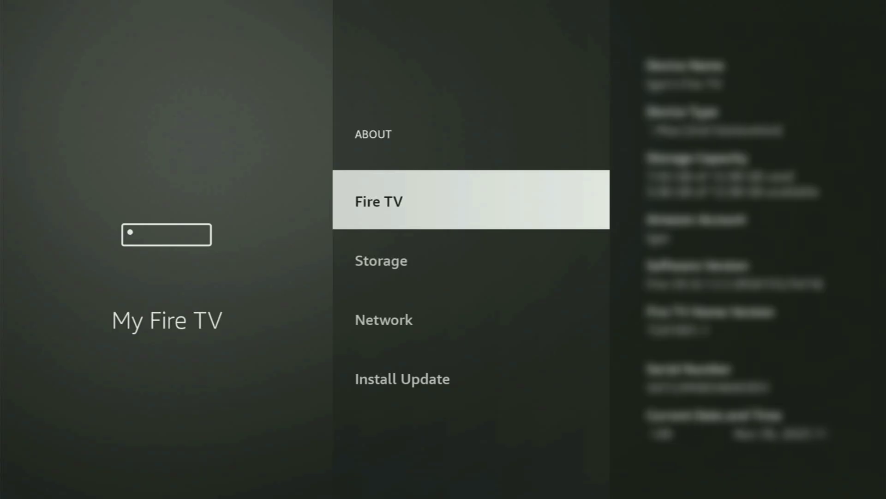
key(Return)
key(Return)
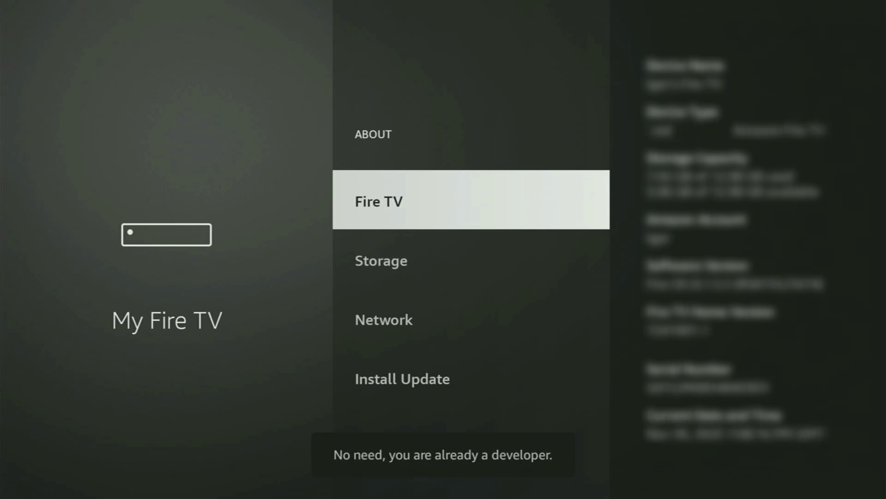
key(Down)
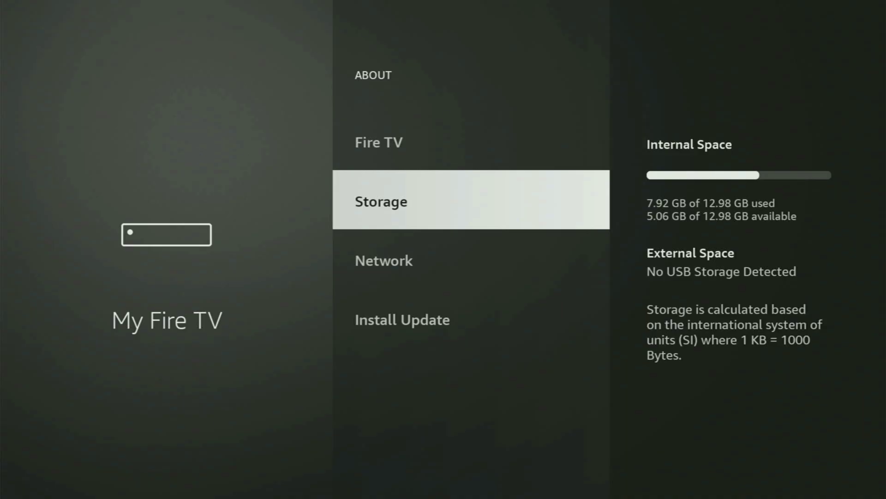
key(Escape)
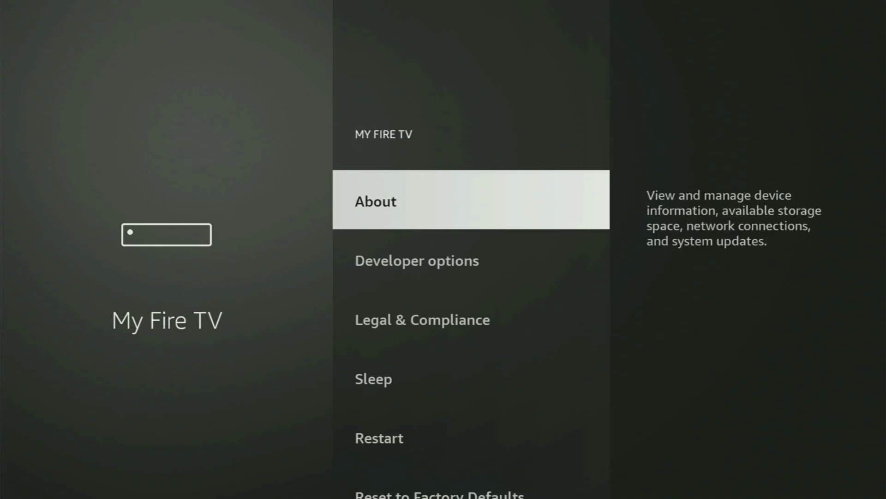
Open Developer options and its Install unknown apps list.
key(Down)
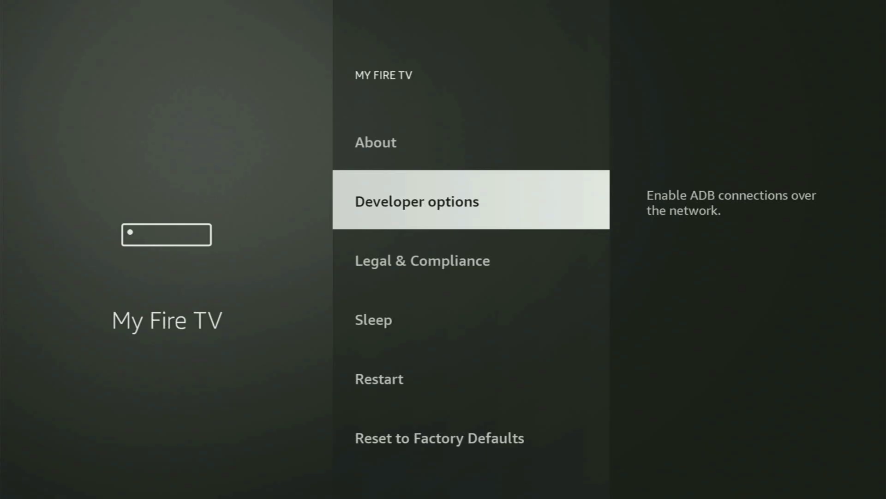
key(Return)
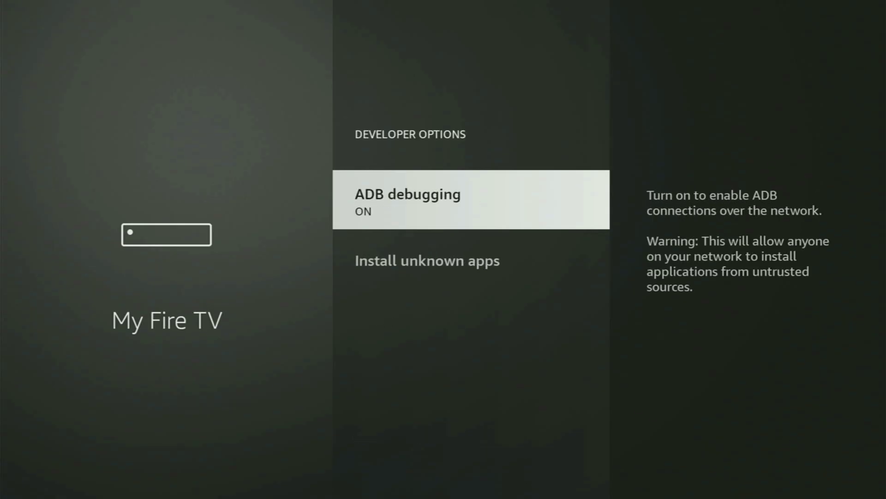
key(Down)
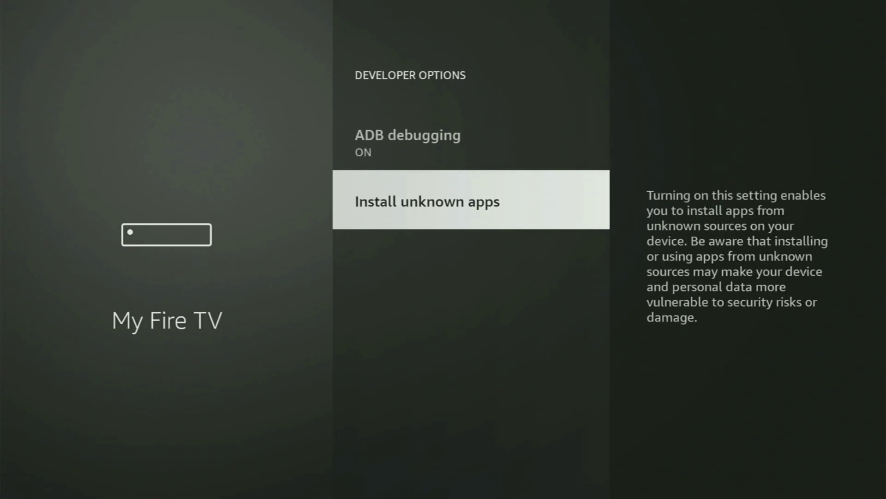
key(Return)
Scroll the list from OnStream to OCEAN STREAMZ, confirming Downloader and AppLinked are ON.
key(Down)
key(Down)
key(Down)
key(Down)
key(Down)
key(Down)
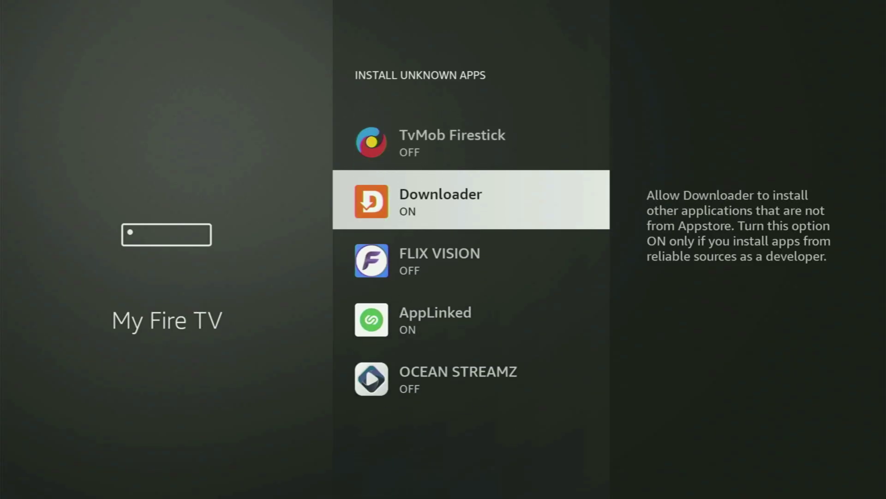
key(Down)
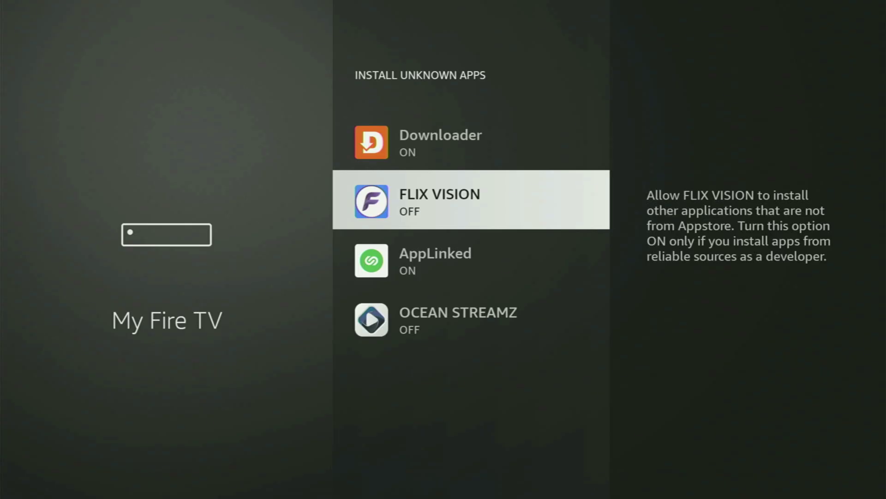
key(Down)
key(Down)
key(Up)
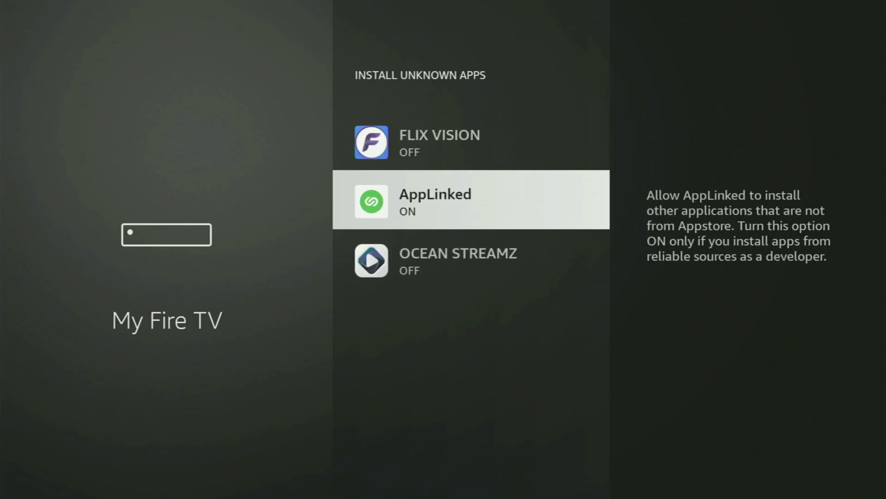
key(Up)
key(Up)
key(Up)
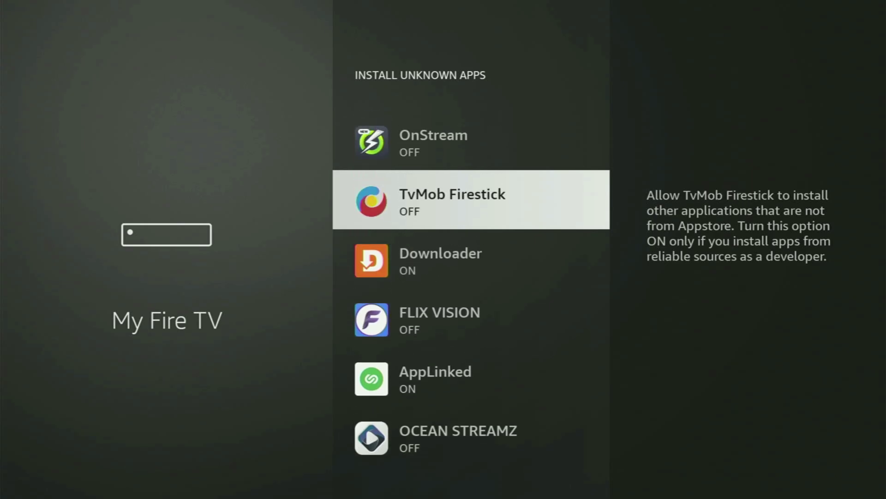
key(Up)
key(Down)
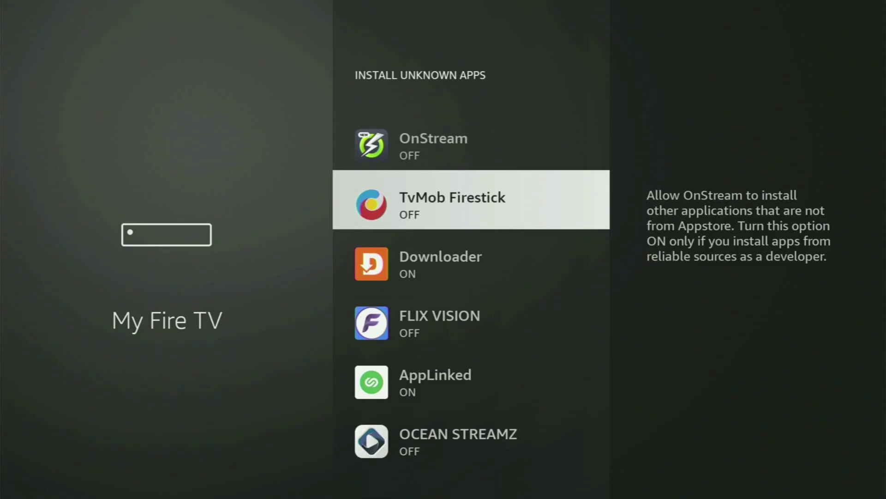
key(Down)
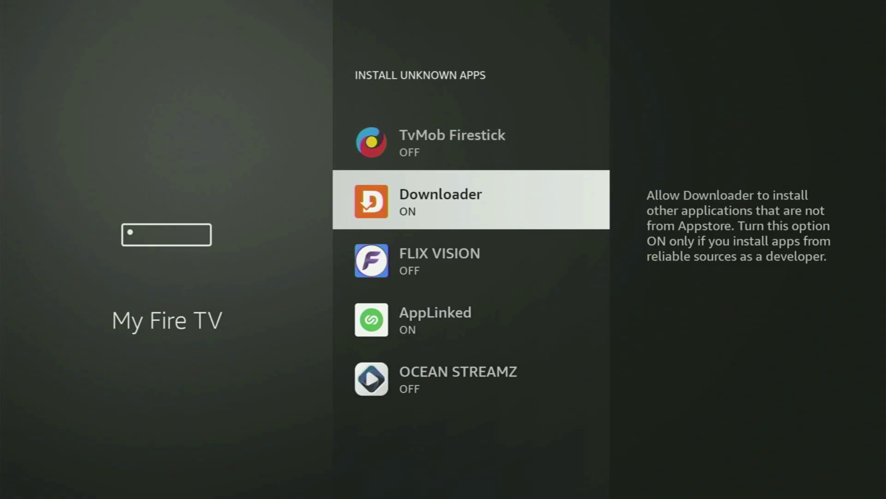
key(Down)
key(Down)
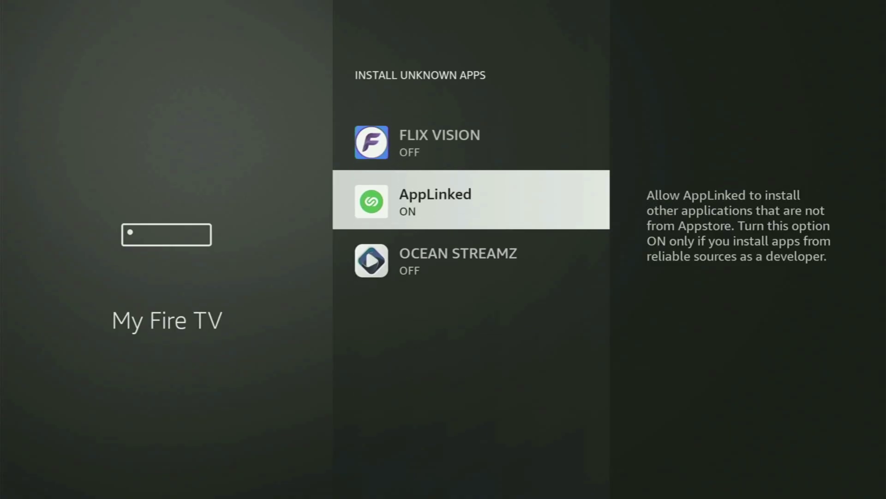
key(Down)
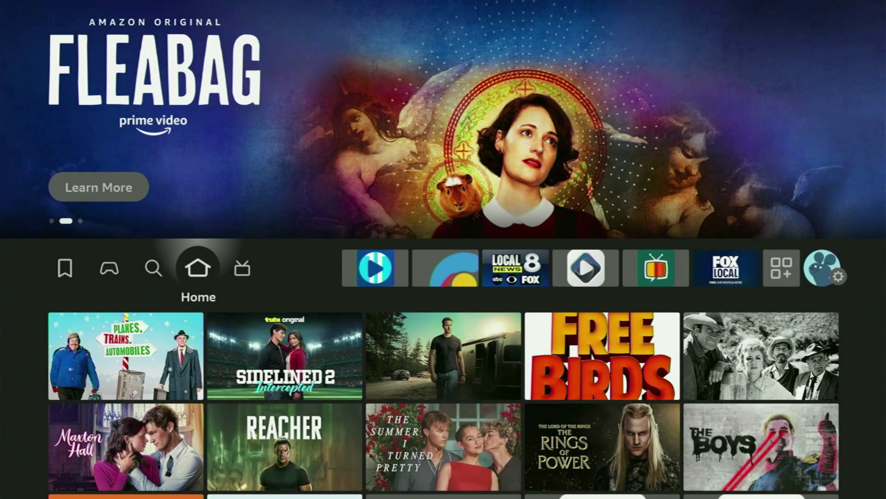
Open Your Apps & Channels and move from the Downloader tile to NordVPN.
key(Right)
key(Right)
key(Right)
key(Right)
key(Right)
key(Right)
key(Right)
key(Right)
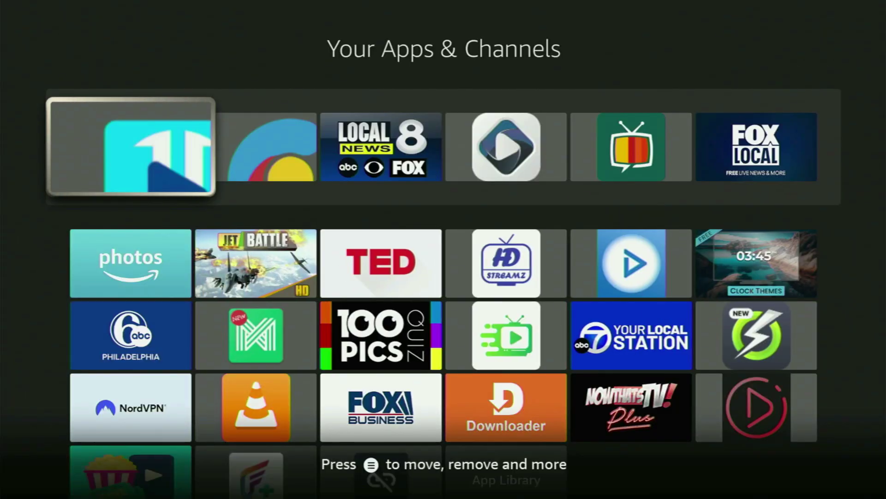
key(Down)
key(Down)
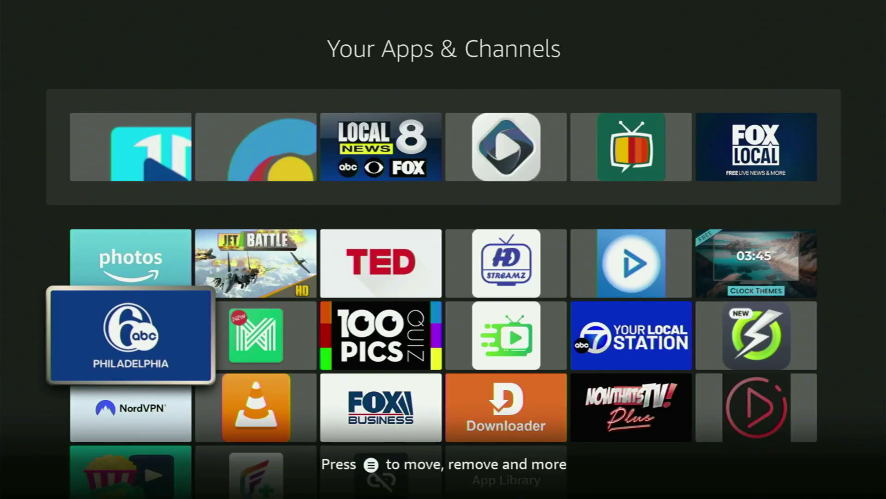
key(Down)
key(Right)
key(Right)
key(Right)
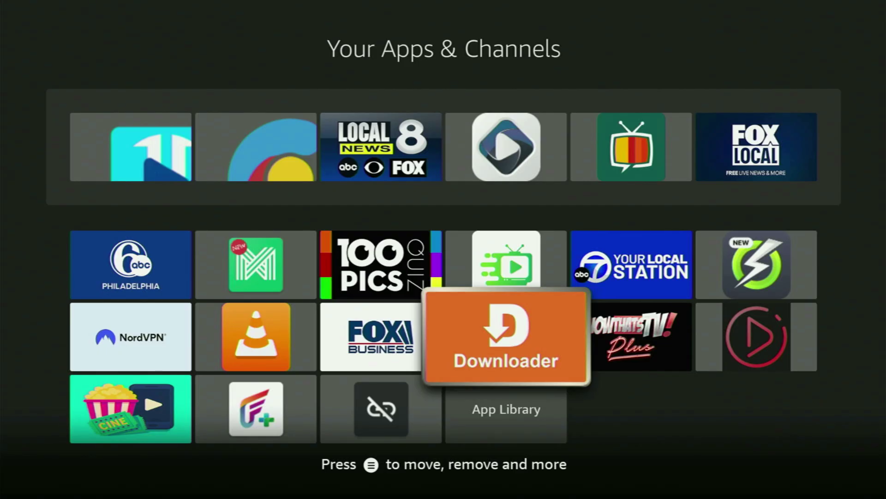
key(Up)
key(Left)
key(Left)
key(Left)
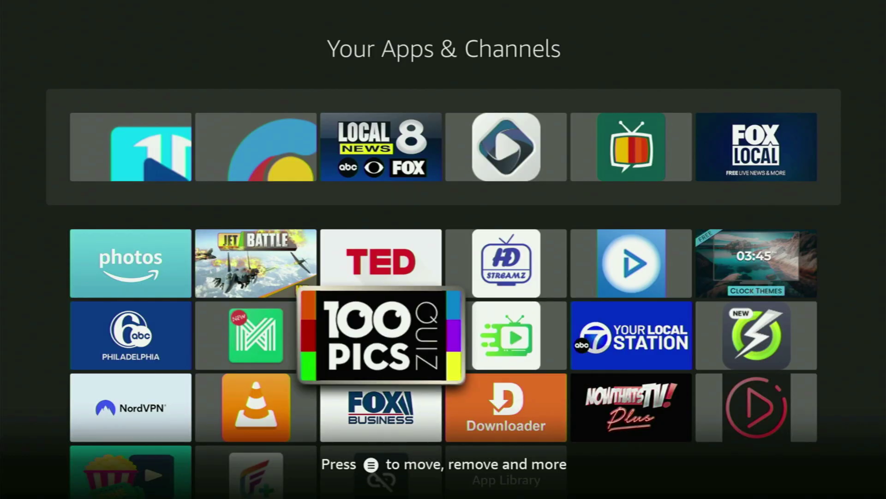
key(Down)
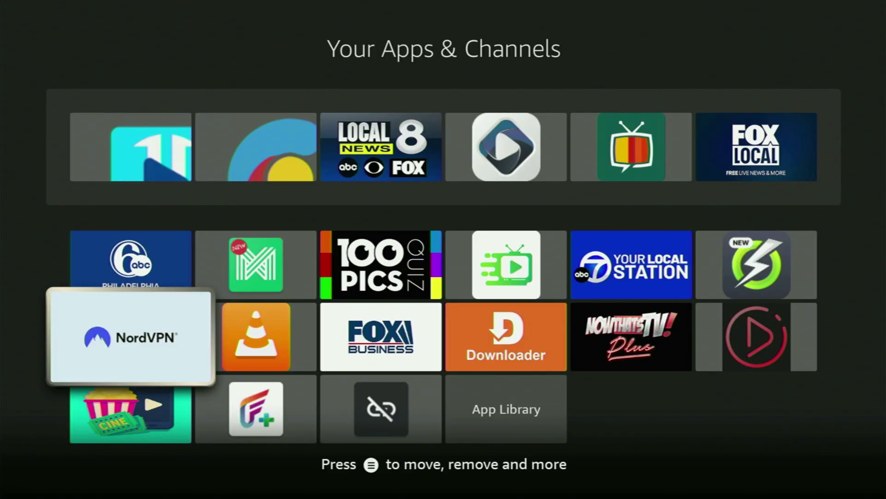
Launch NordVPN and browse the P and Q-R country rows from Panama to Rwanda.
key(Return)
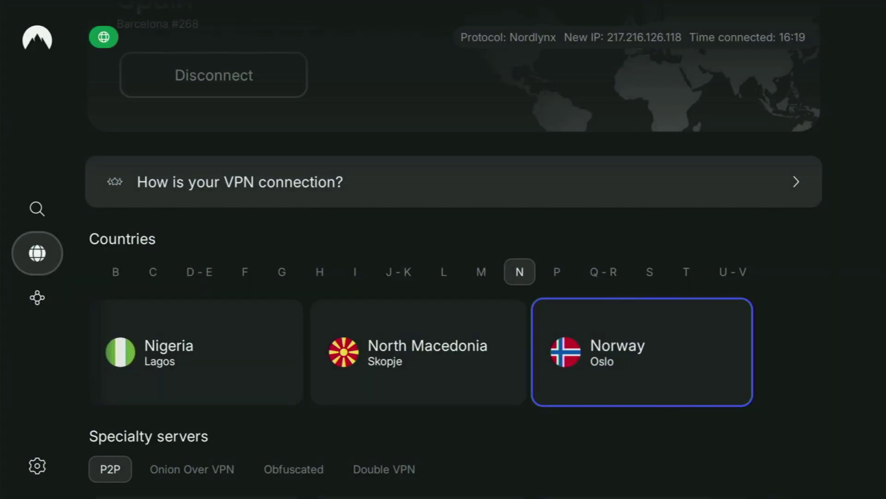
key(Up)
key(Right)
key(Down)
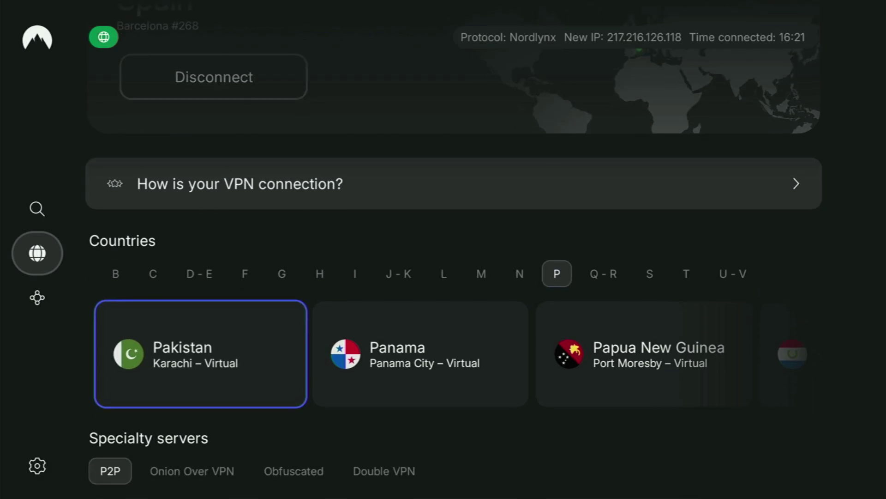
key(Right)
key(Right)
key(Right)
key(Right)
key(Right)
key(Right)
key(Right)
key(Right)
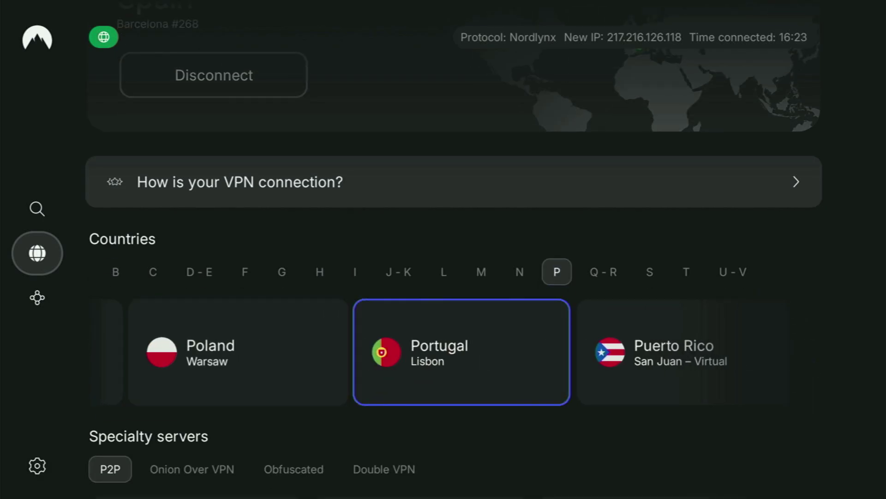
key(Up)
key(Right)
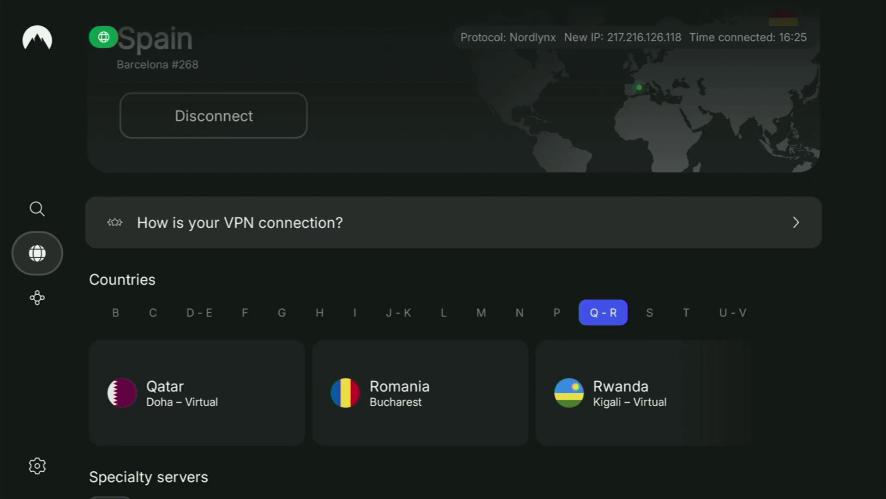
key(Down)
key(Right)
key(Right)
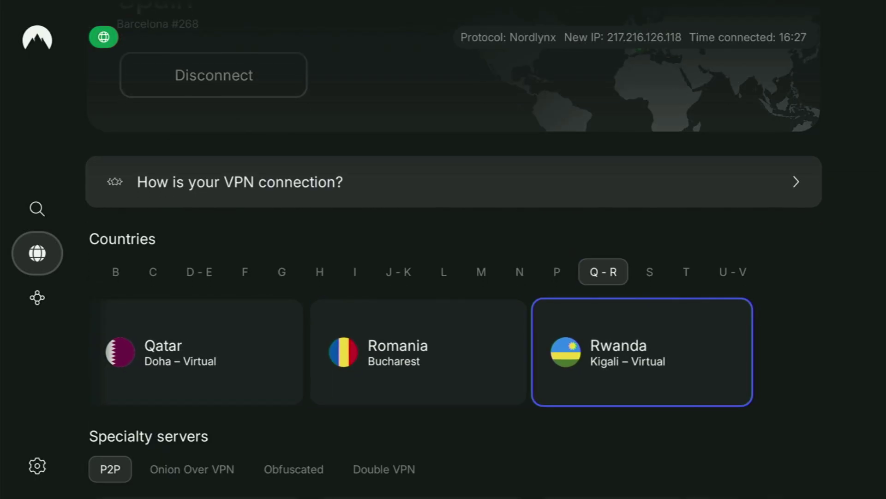
key(Up)
Move on through the S and T countries to U-V and connect to United States (New York).
key(Right)
key(Down)
key(Right)
key(Right)
key(Right)
key(Right)
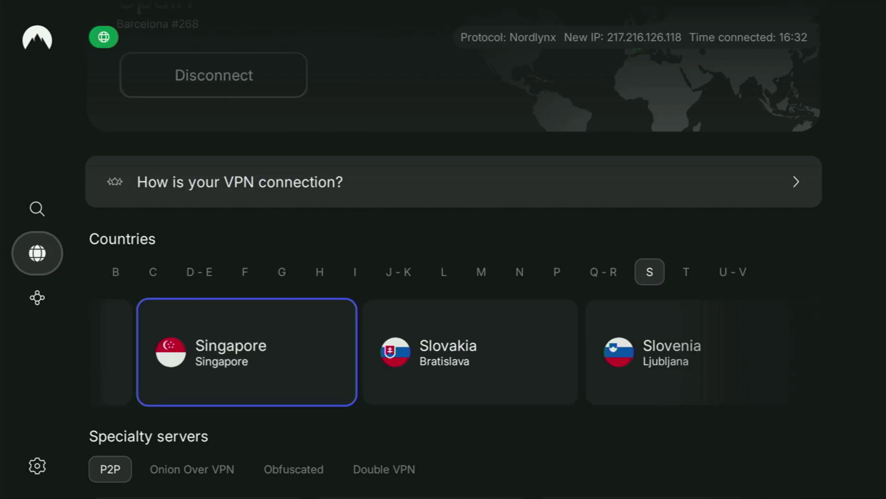
key(Right)
key(Right)
key(Right)
key(Right)
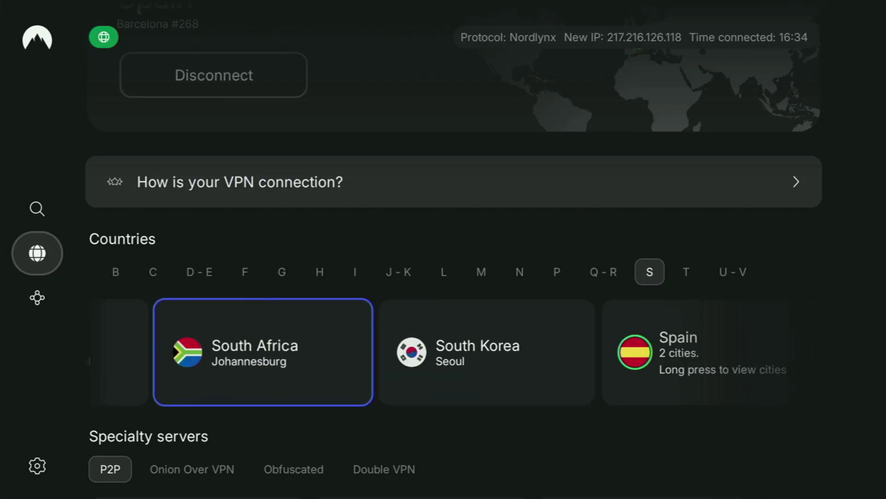
key(Right)
key(Right)
key(Right)
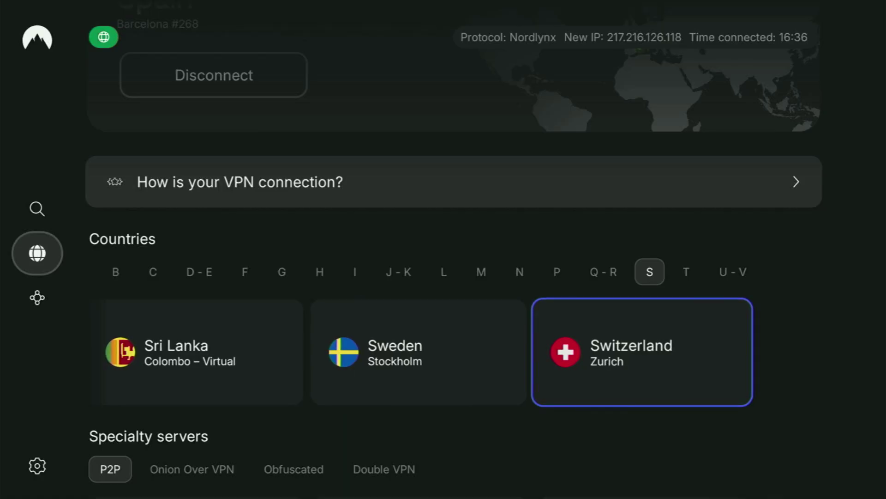
key(Up)
key(Right)
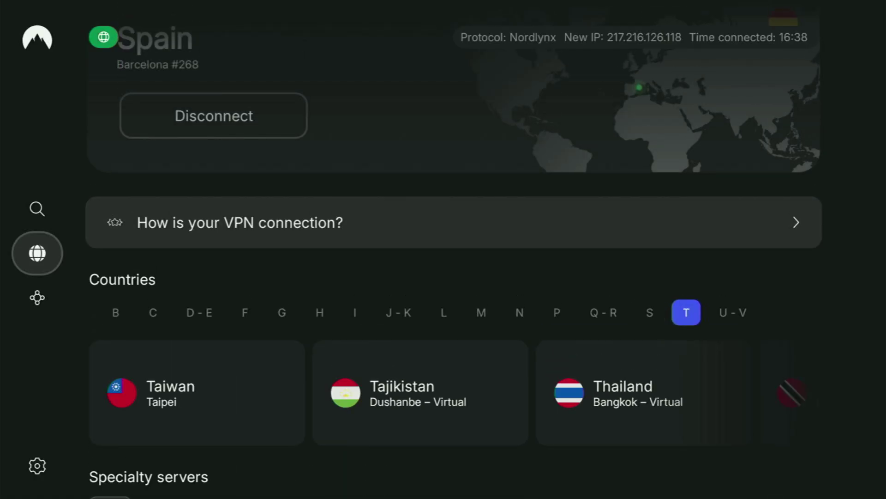
key(Right)
key(Down)
key(Right)
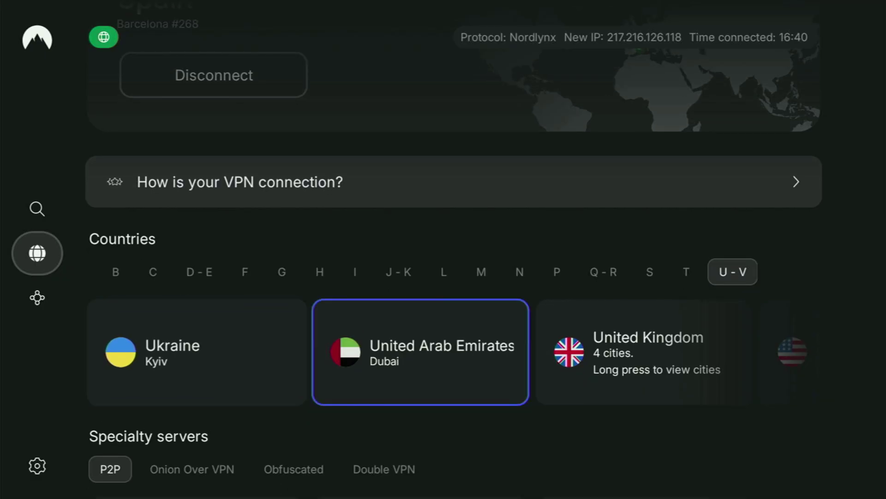
key(Right)
key(Right)
key(Return)
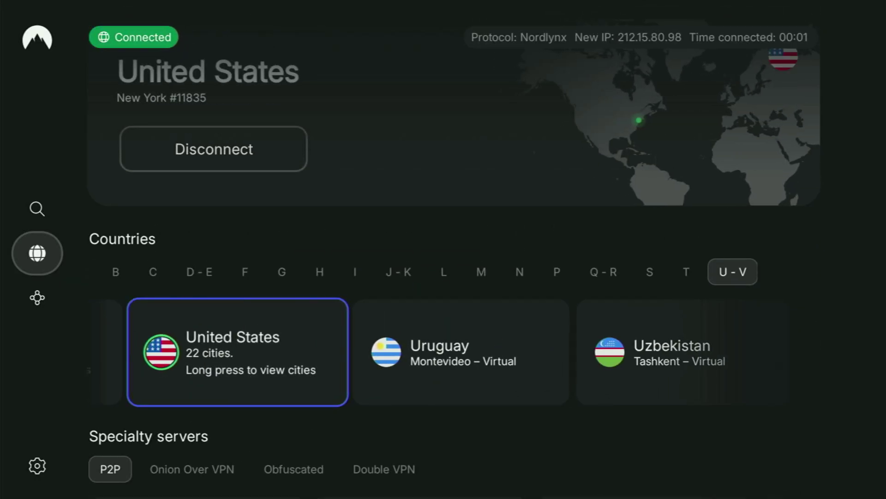
Connect to a United Kingdom server, then reconnect to a United States server.
key(Left)
key(Return)
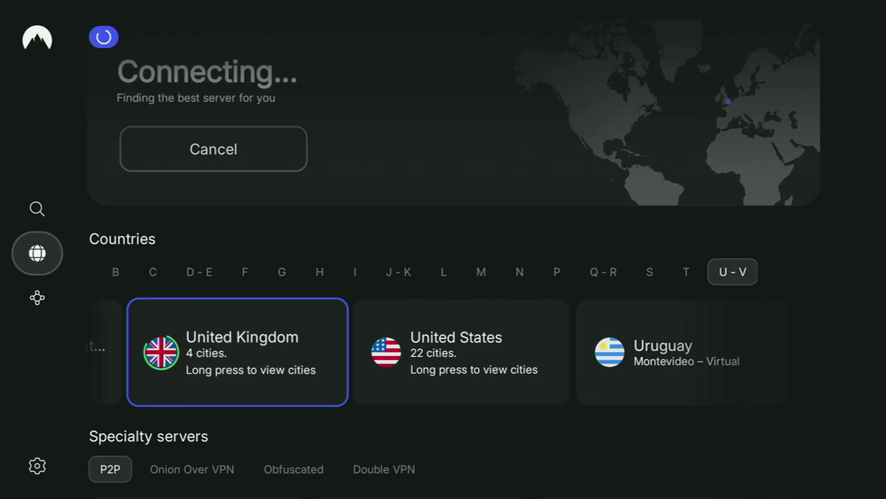
key(Right)
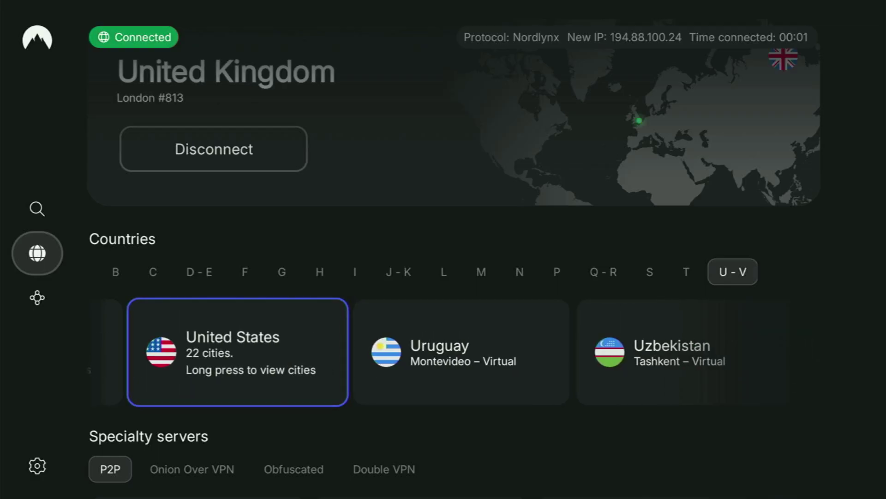
key(Return)
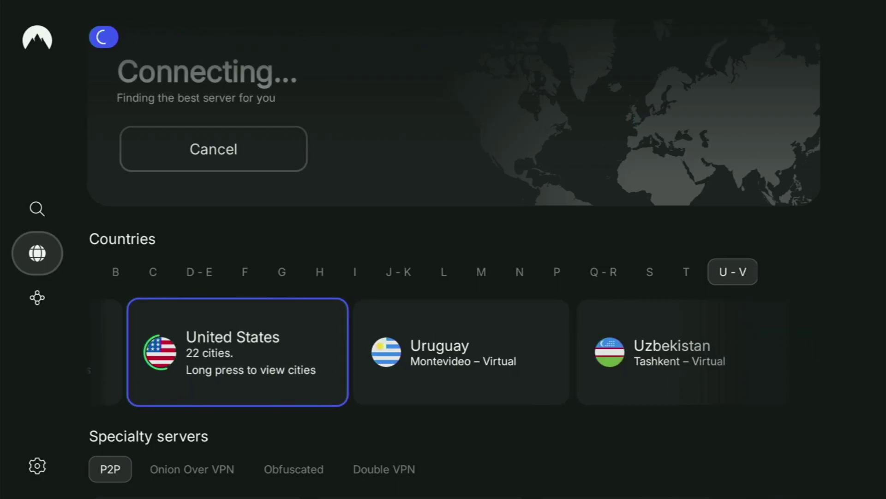
Browse the N and M country rows, Nigeria through Myanmar (Burma), then move to L.
key(Up)
key(Left)
key(Left)
key(Left)
key(Left)
key(Left)
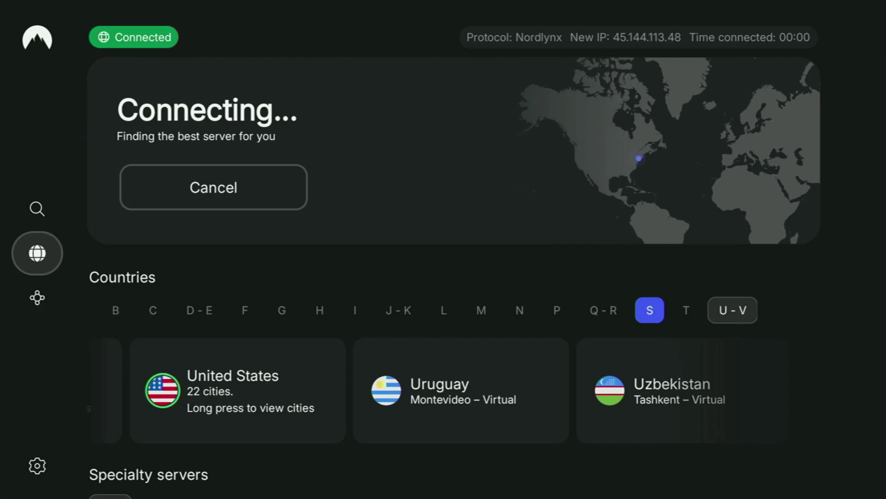
key(Down)
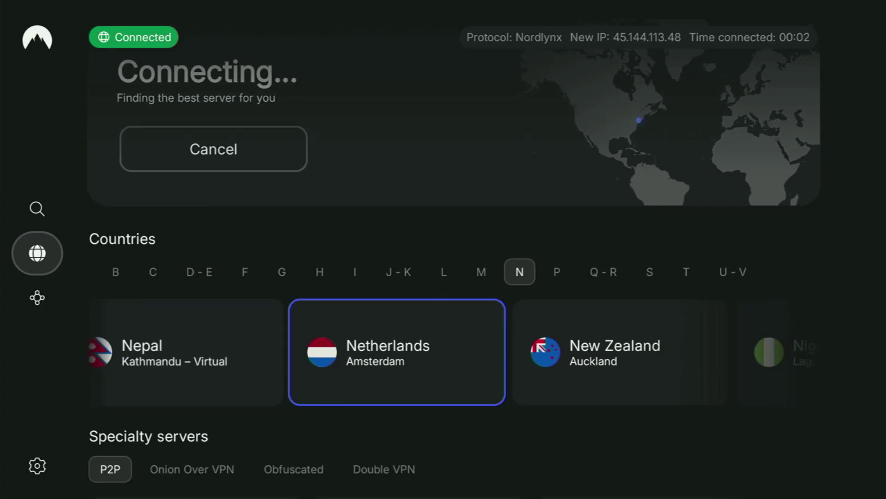
key(Right)
key(Right)
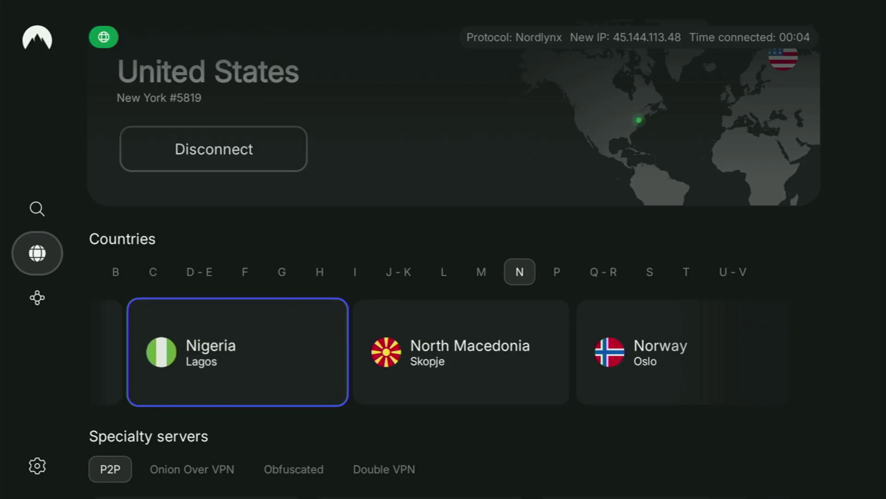
key(Right)
key(Right)
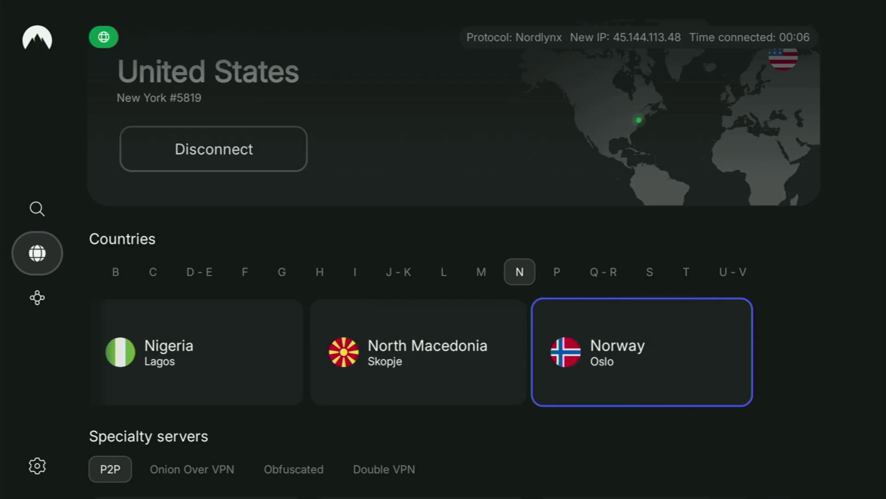
key(Up)
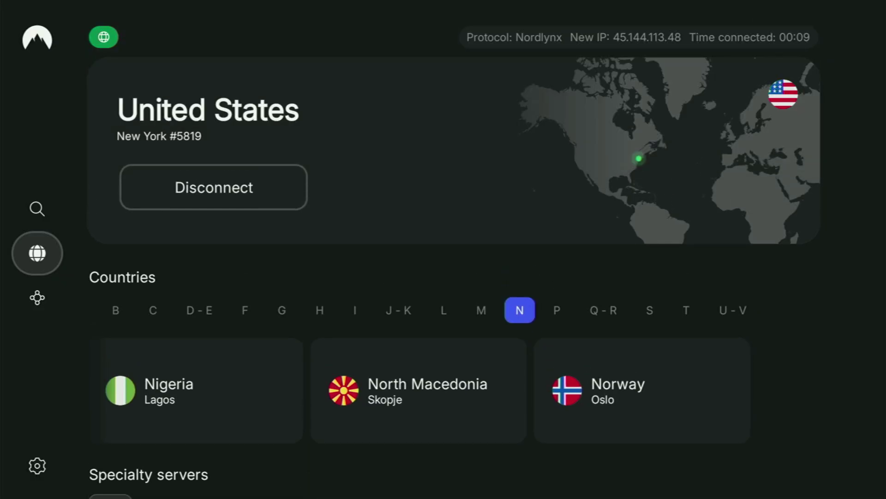
key(Left)
key(Down)
key(Right)
key(Right)
key(Right)
key(Right)
key(Right)
key(Right)
key(Right)
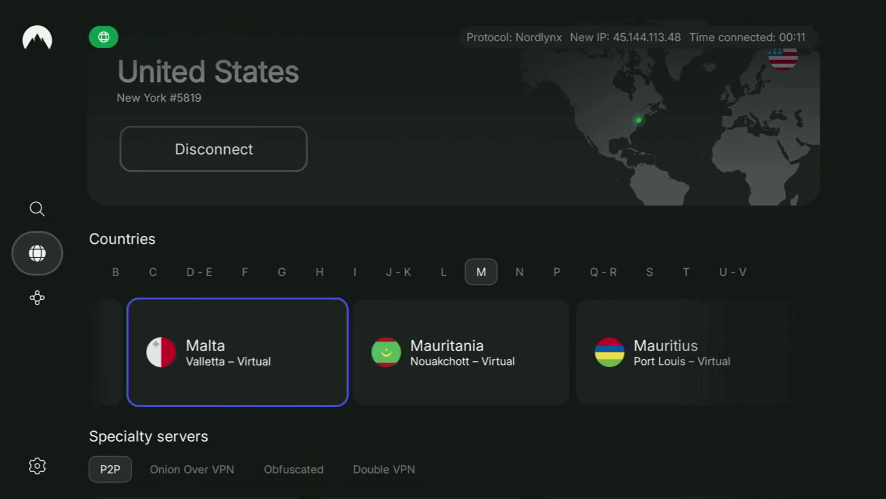
key(Right)
key(Right)
key(Right)
key(Right)
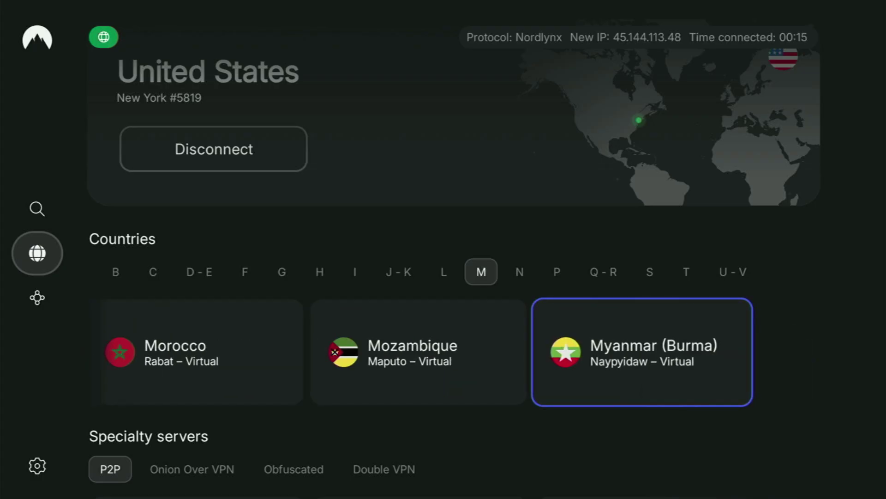
key(Up)
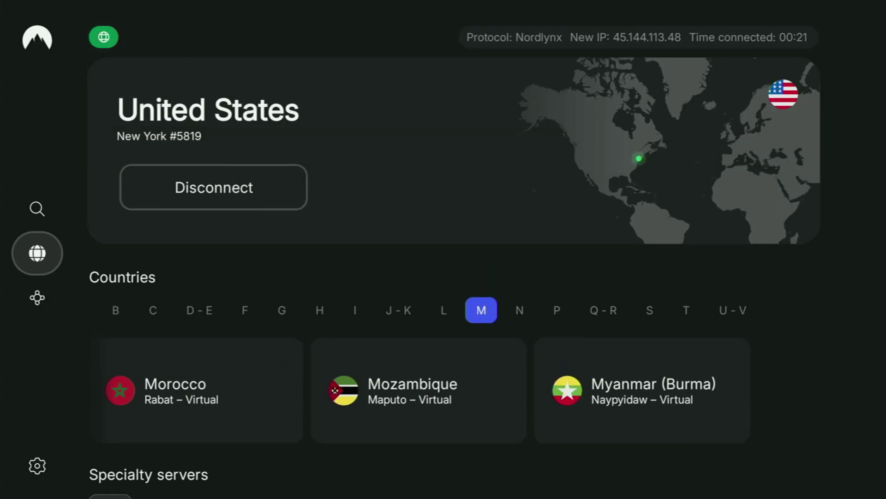
key(Left)
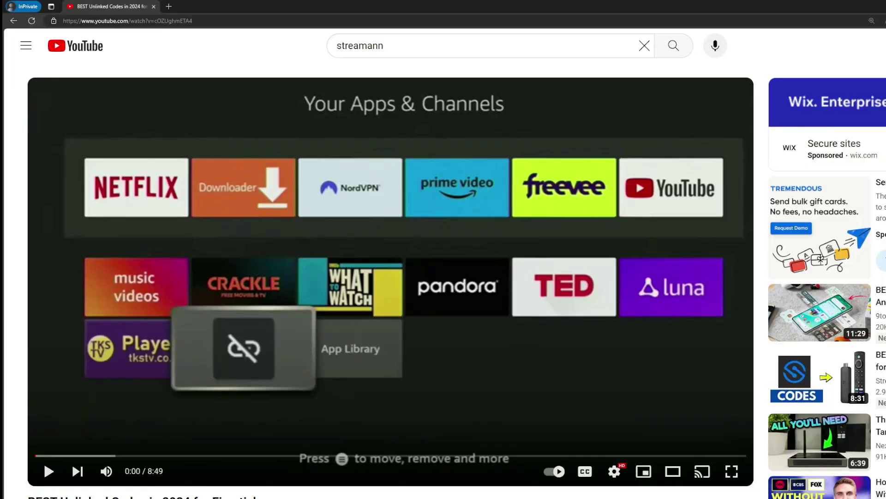
Expand the video description and scroll to the pinned comment offering three free NordVPN months.
scroll(318, 403, down, 5)
click(295, 280)
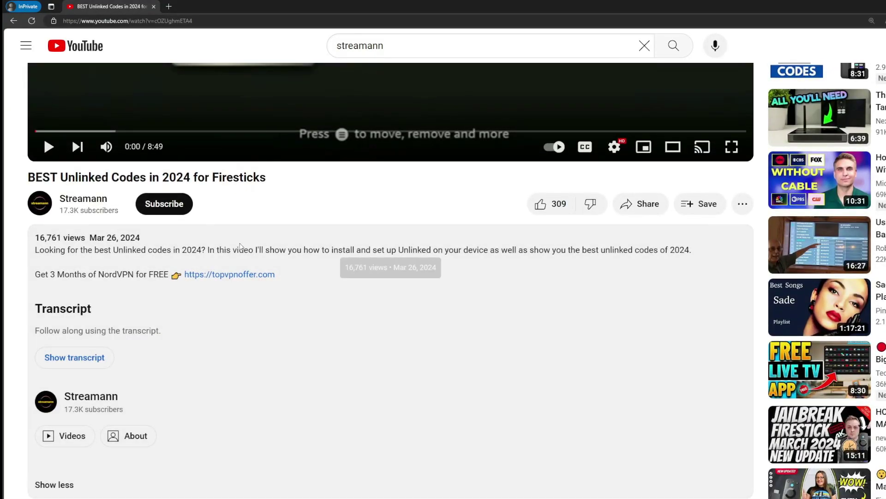
scroll(239, 286, down, 5)
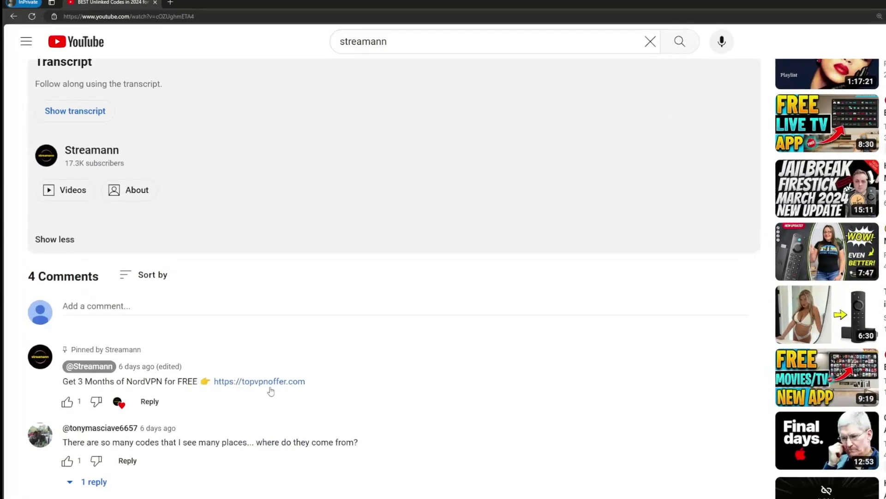
drag(310, 380, 236, 369)
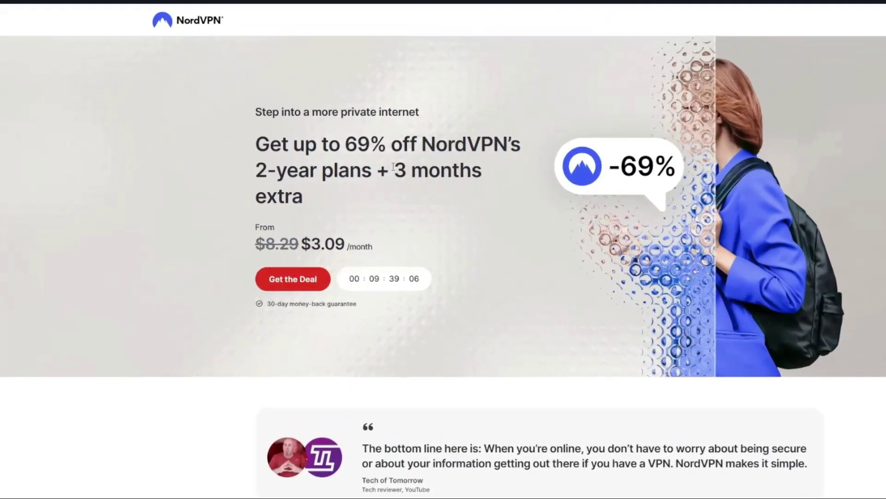
Highlight '3 months extra' in the up-to-69%-off 2-year plan headline.
drag(398, 175, 490, 189)
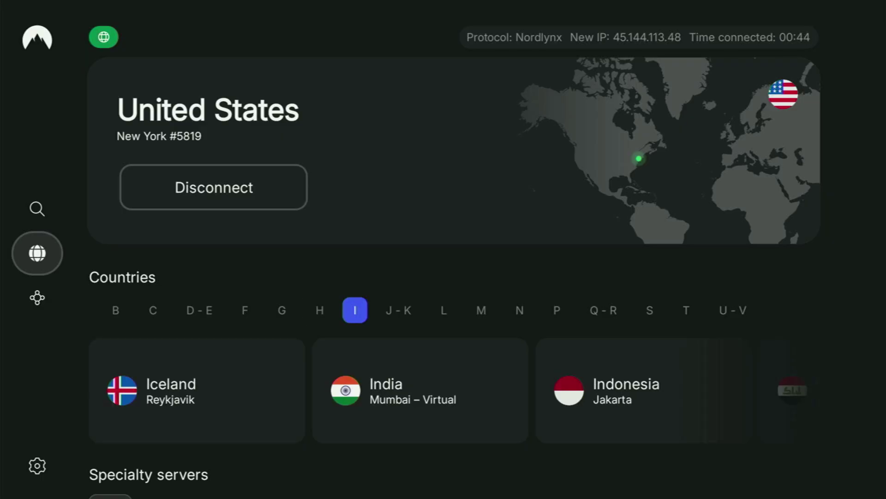
Browse the I, L and M country rows with United States still connected, then go Home.
key(Down)
key(Right)
key(Right)
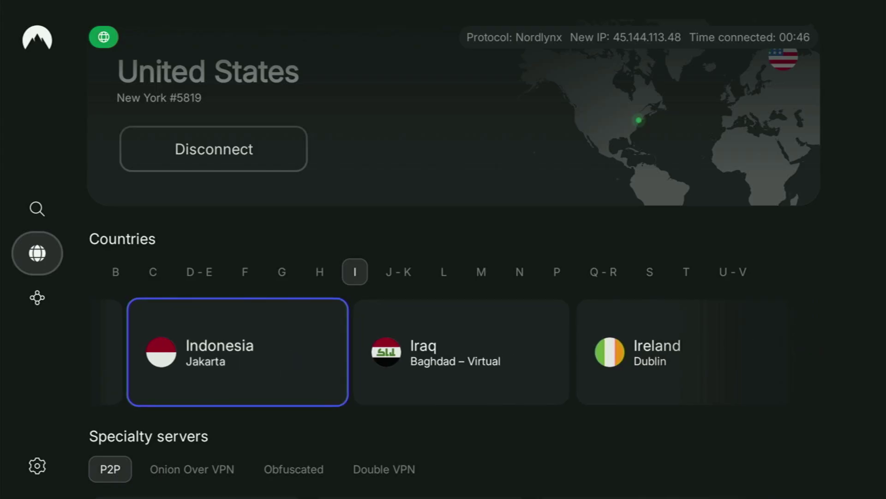
key(Right)
key(Up)
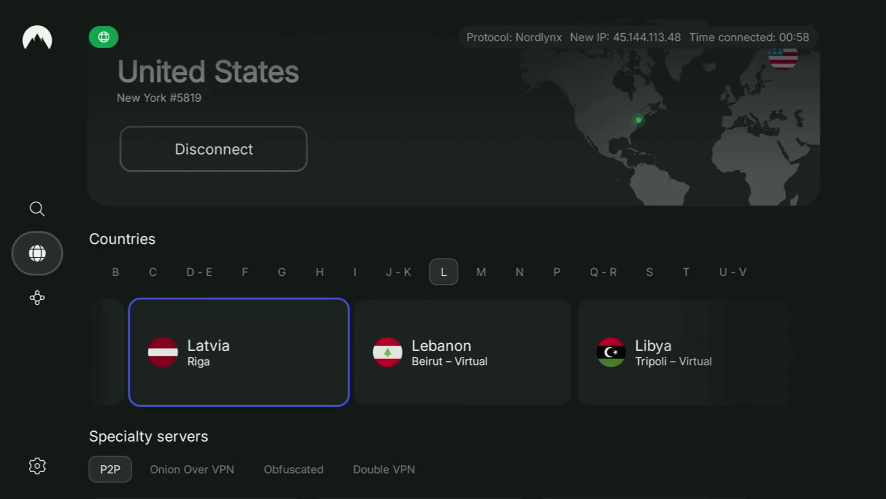
key(Right)
key(Right)
key(Right)
key(Right)
key(Right)
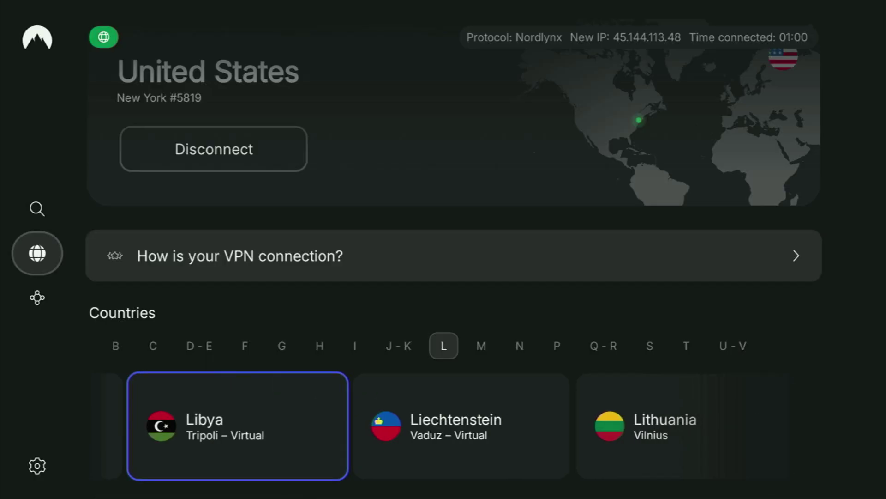
key(Up)
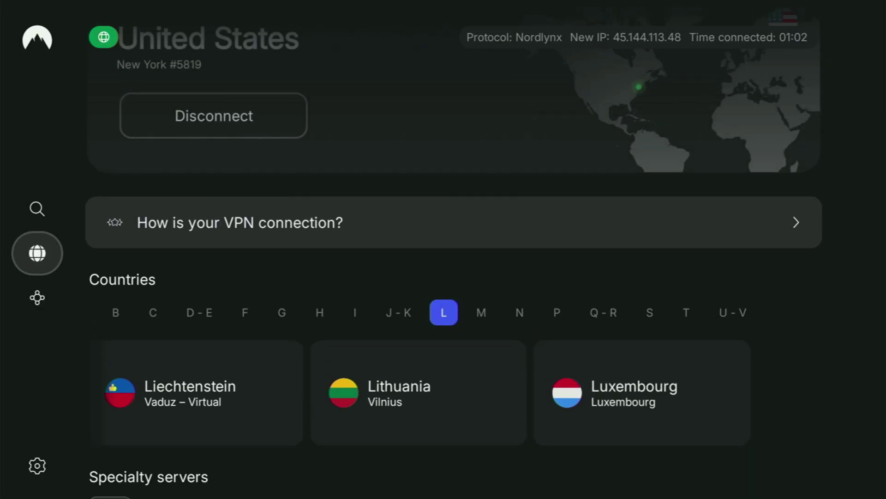
key(Right)
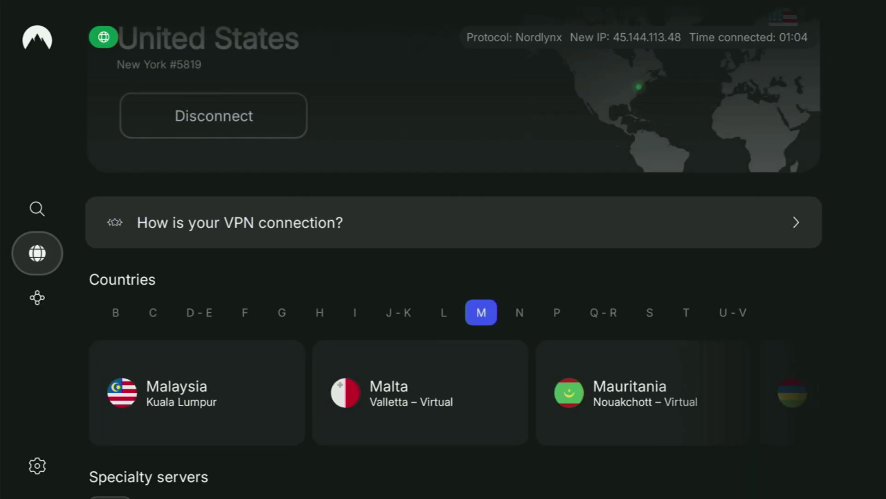
key(Home)
key(Right)
Launch Downloader from the Apps grid and select its URL or short-code field.
key(Right)
key(Right)
key(Right)
key(Right)
key(Right)
key(Right)
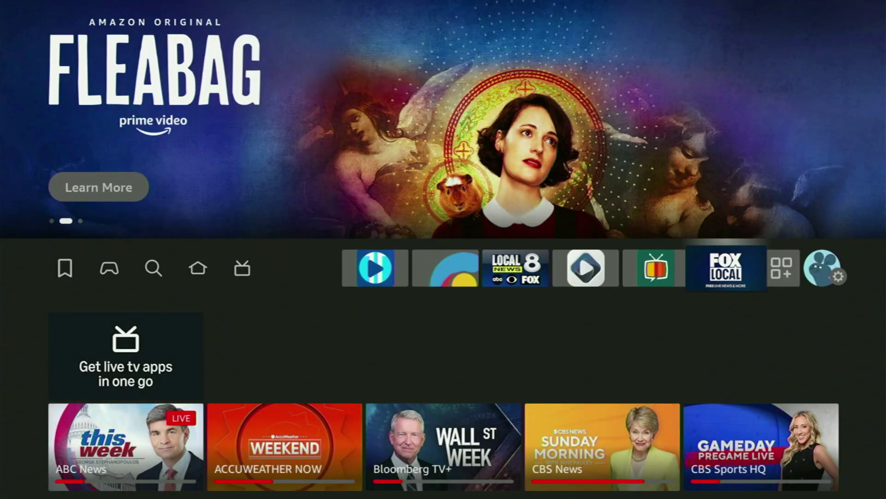
key(Right)
key(Return)
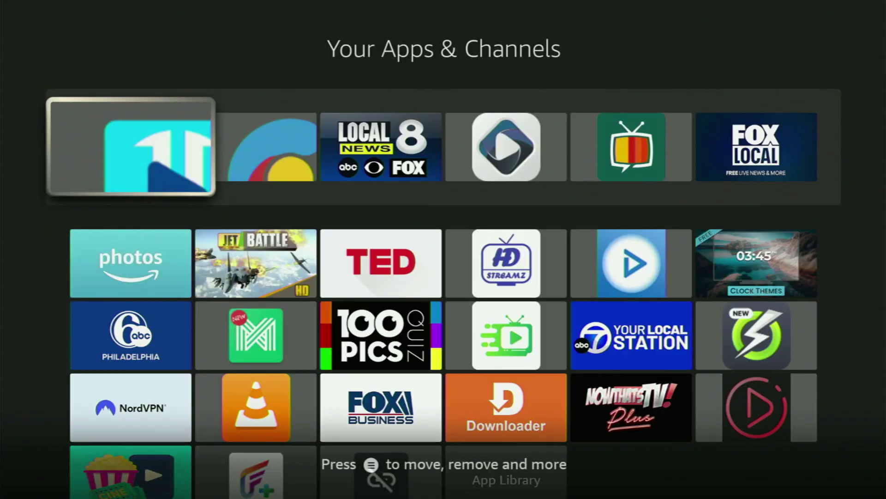
key(Down)
key(Down)
key(Down)
key(Right)
key(Right)
key(Right)
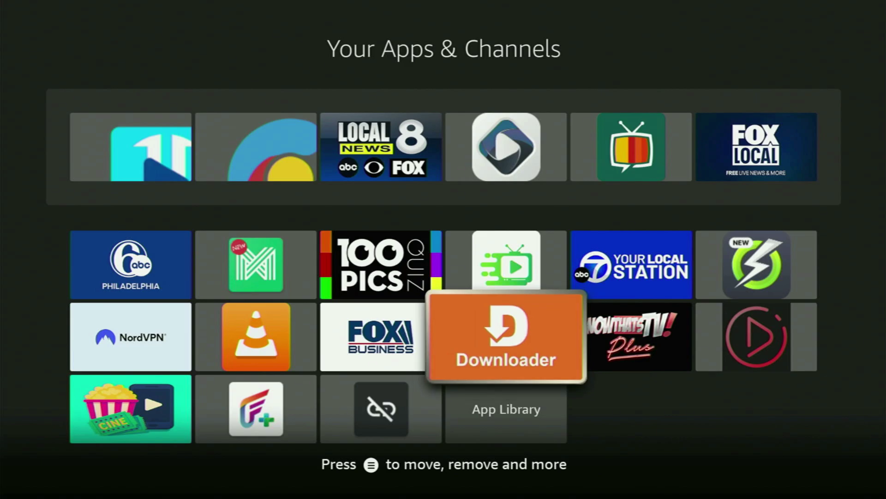
key(Return)
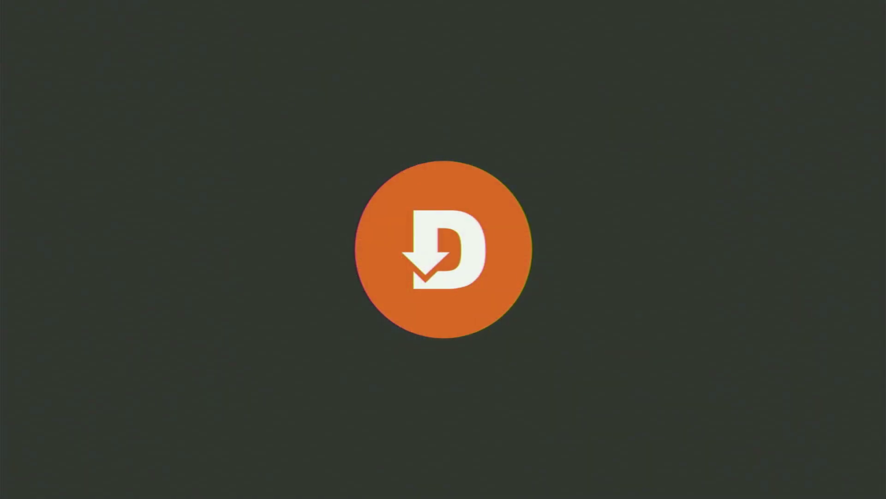
key(Up)
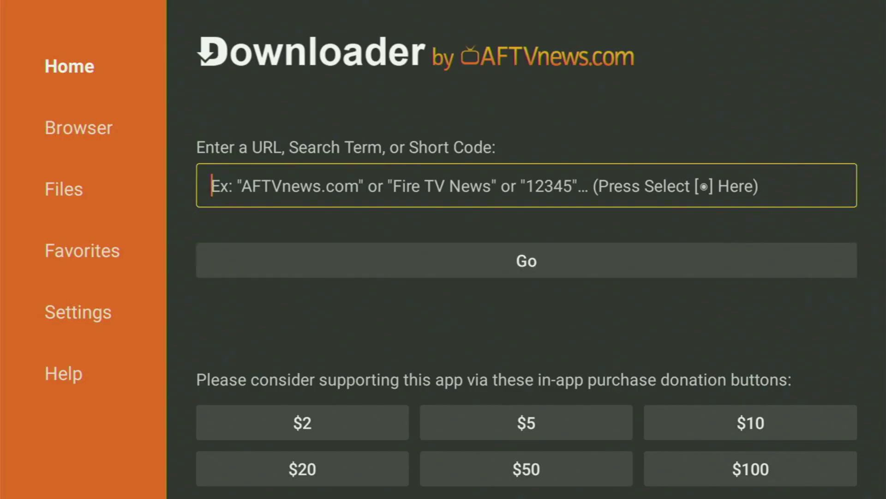
key(Return)
Enter the short code 9720849 on the number keys and move down to submit it.
key(Up)
key(Left)
key(Left)
key(Left)
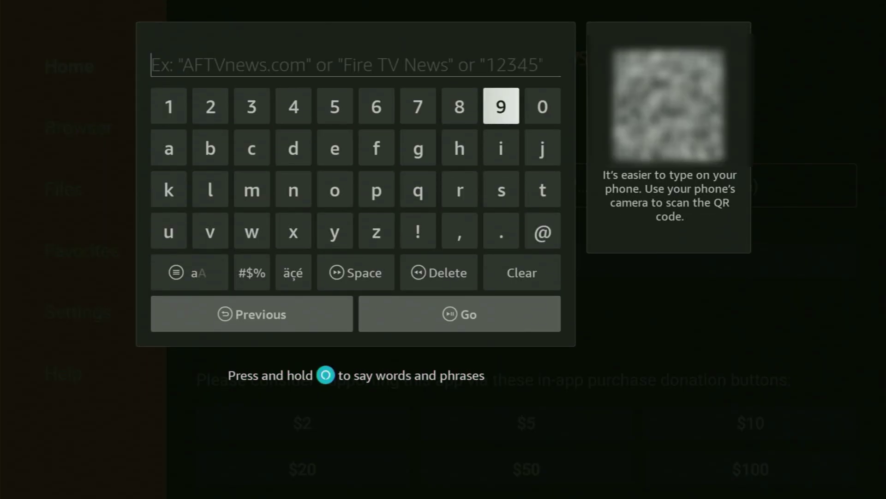
key(Right)
key(Return)
key(Left)
key(Left)
key(Return)
key(Left)
key(Left)
key(Left)
key(Left)
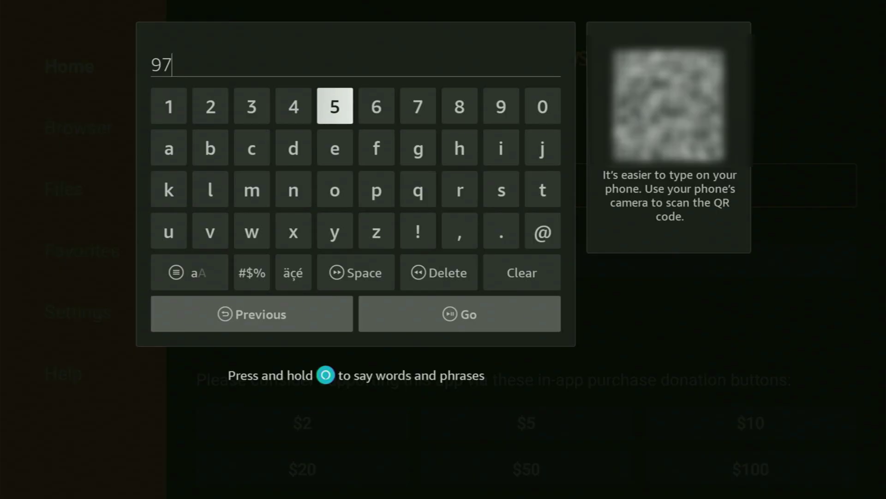
key(Left)
key(Return)
key(Left)
key(Left)
key(Left)
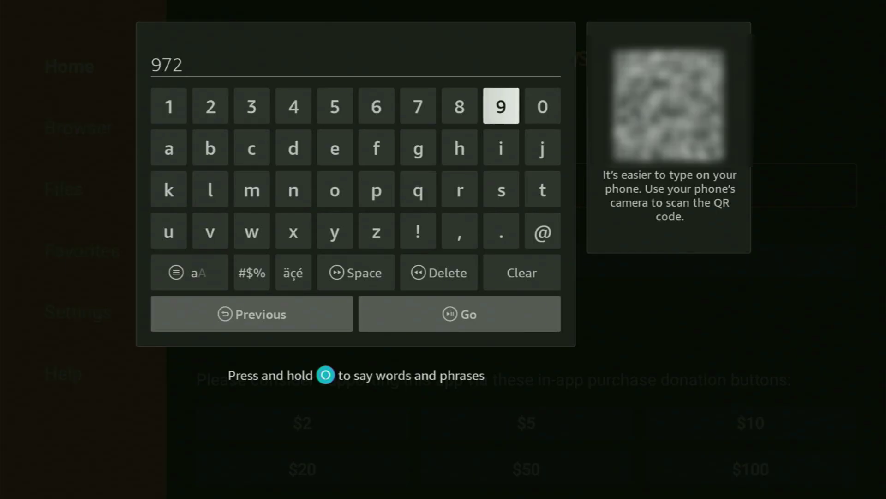
key(Right)
key(Return)
key(Left)
key(Left)
key(Return)
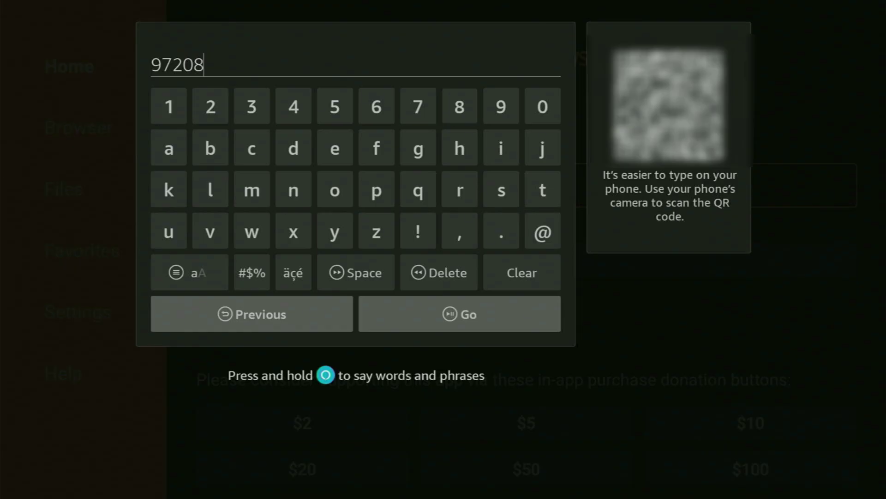
key(Left)
key(Left)
key(Left)
key(Left)
key(Return)
key(Right)
key(Right)
key(Right)
key(Right)
key(Right)
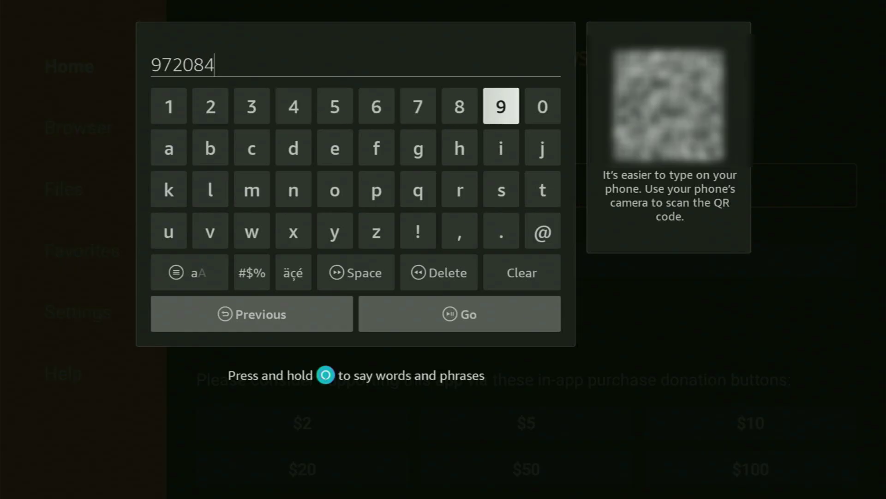
key(Return)
key(Down)
key(Down)
key(Down)
key(Down)
key(Down)
Download NETFLY-v2.apk from the short code, install NETFLY, and finish with DONE.
key(Return)
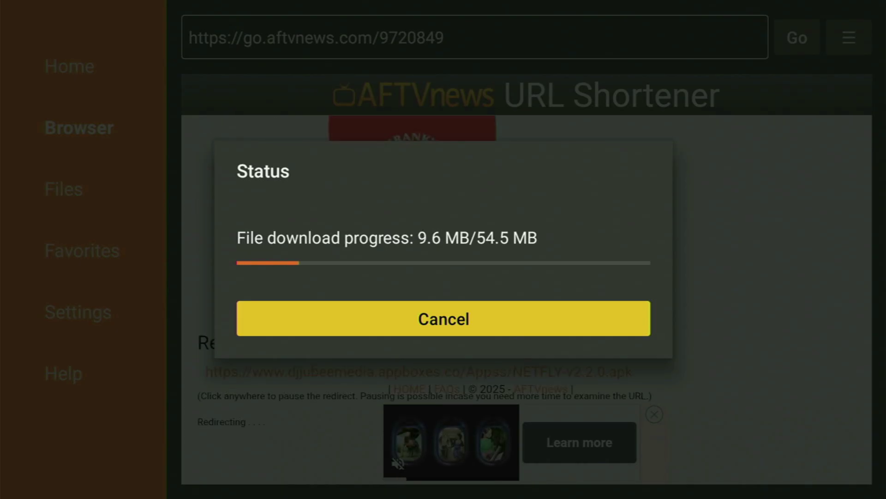
key(Right)
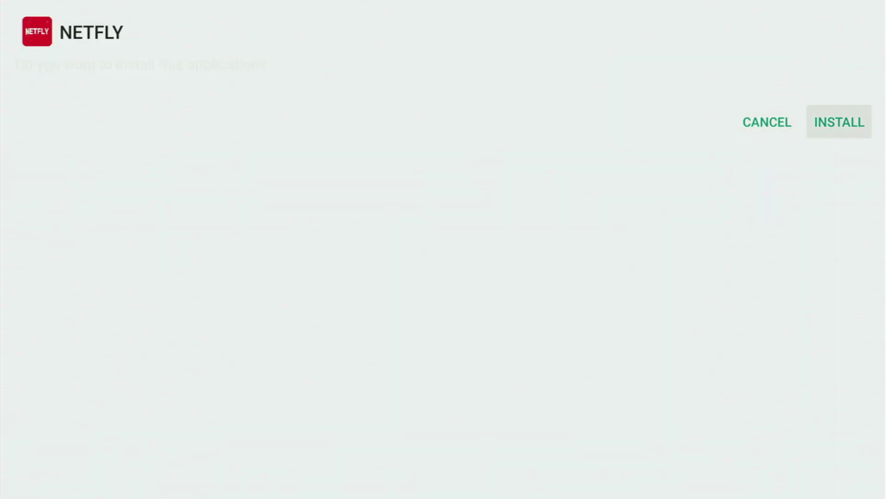
key(Return)
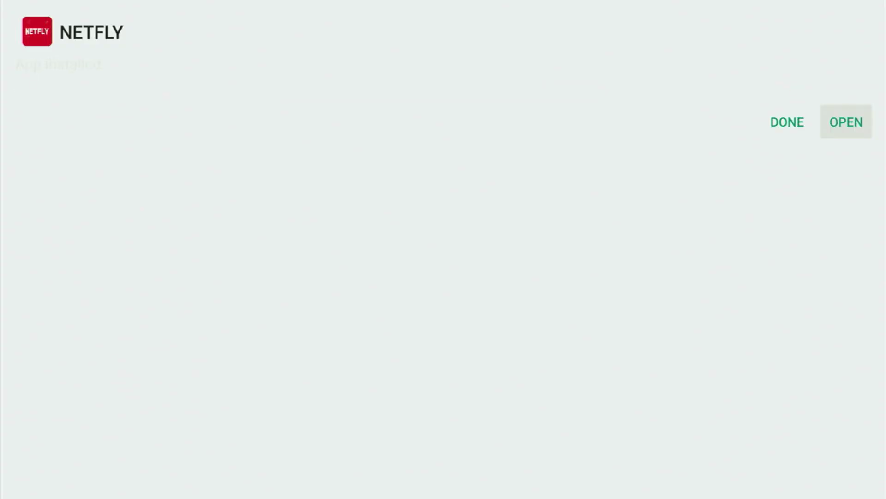
key(Left)
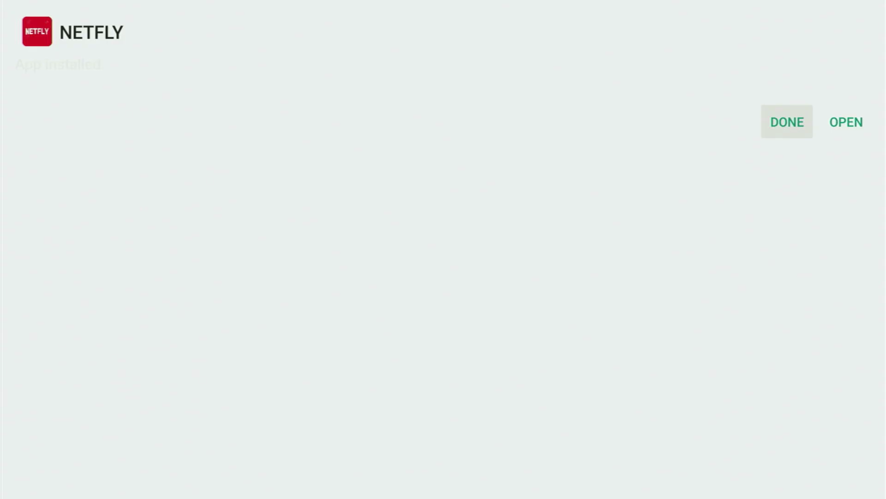
key(Return)
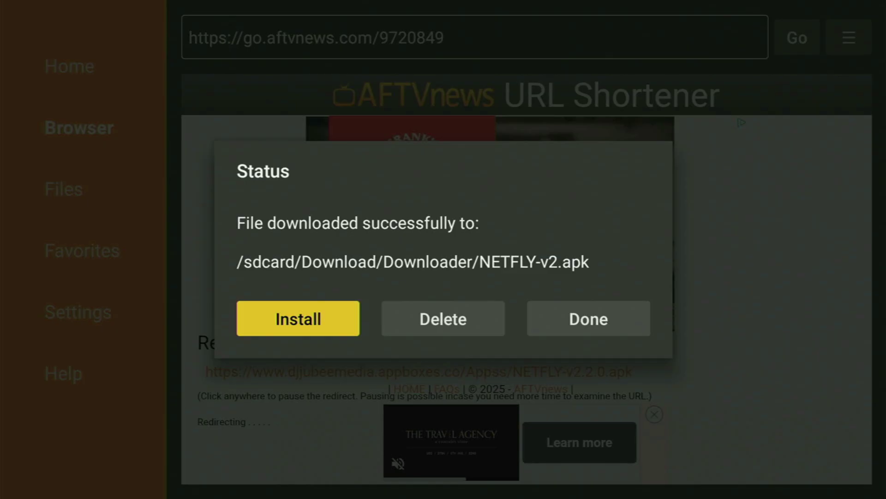
Delete the downloaded NETFLY-v2.apk file from Downloader and confirm the deletion.
key(Right)
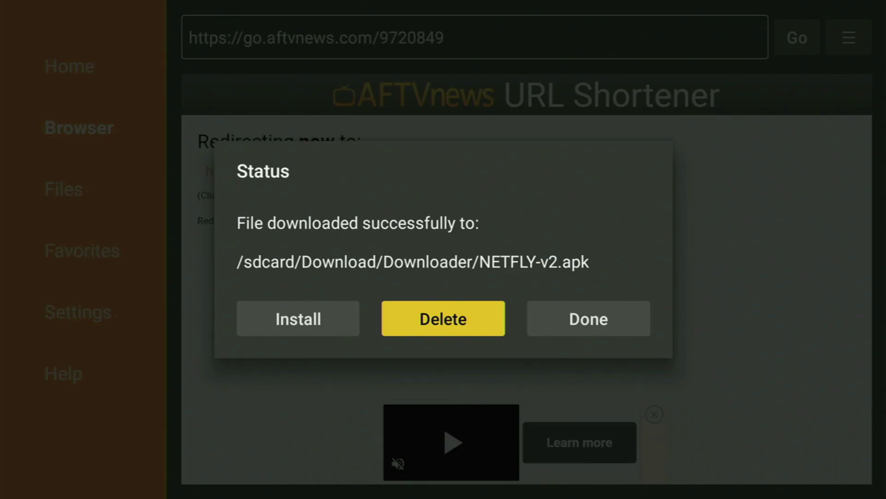
key(Return)
key(Return)
key(Return)
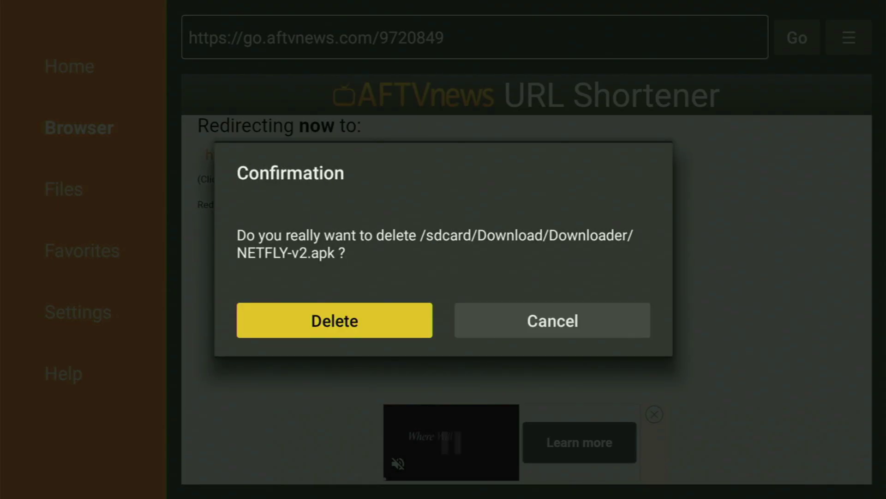
key(Return)
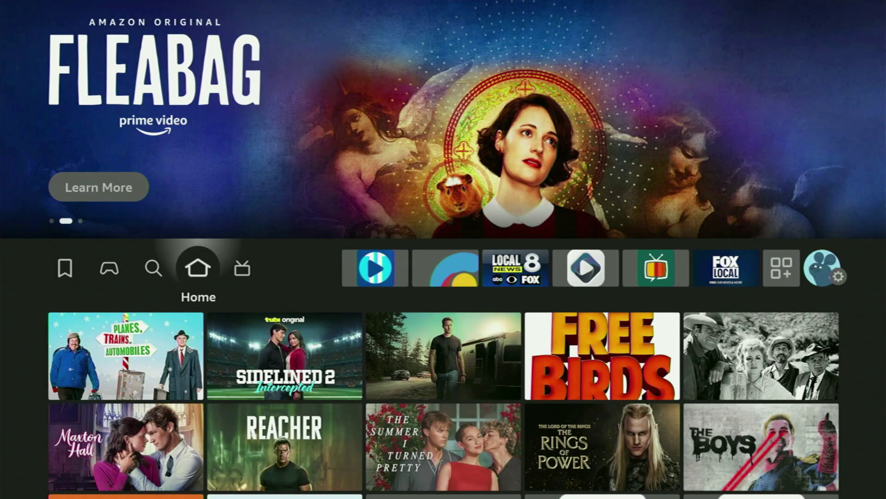
Open Your Apps & Channels from the home row and highlight the NETFLY tile.
key(Right)
key(Right)
key(Right)
key(Right)
key(Right)
key(Right)
key(Right)
key(Right)
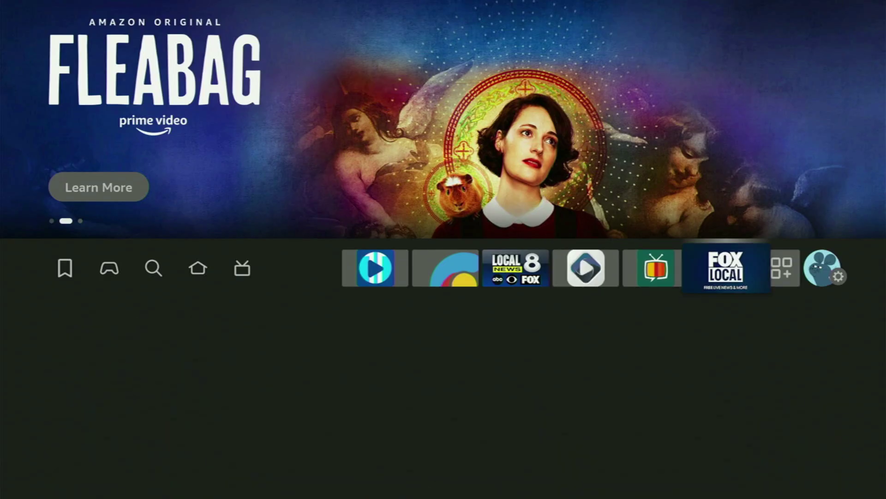
key(Return)
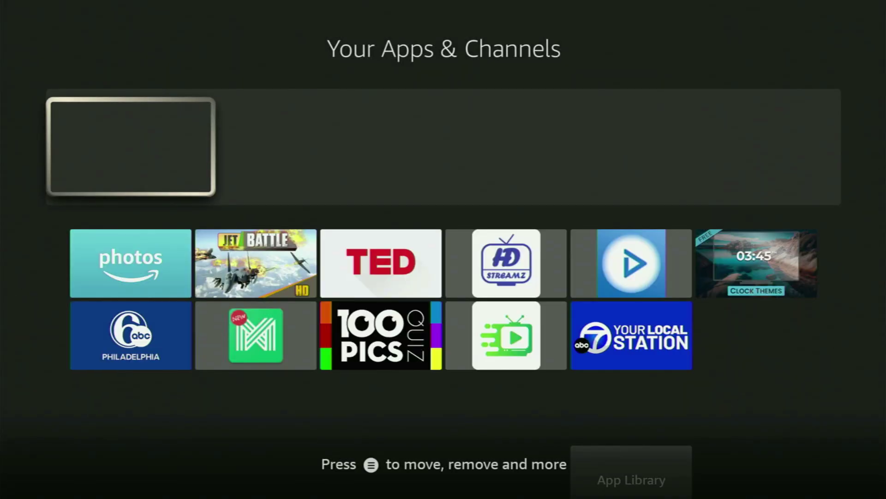
key(Down)
key(Down)
key(Down)
key(Down)
key(Right)
key(Right)
key(Right)
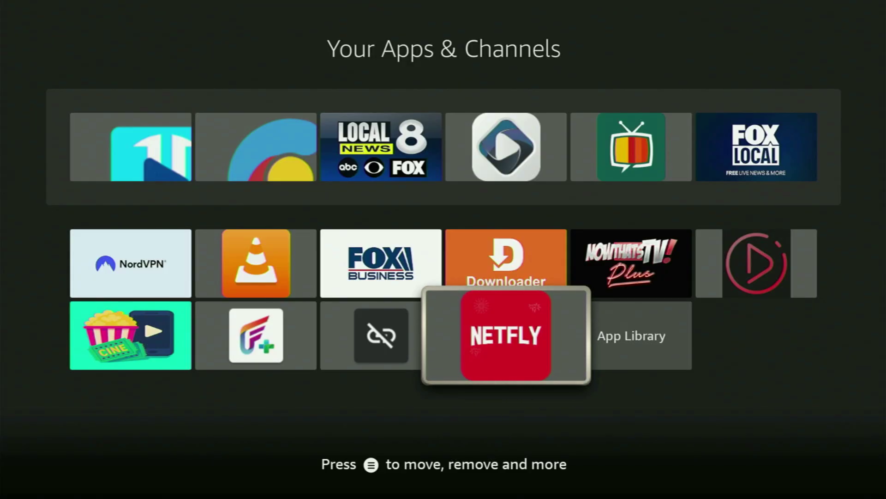
Move NETFLY to the front of Your Apps & Channels, then highlight the NordVPN tile.
key(Menu)
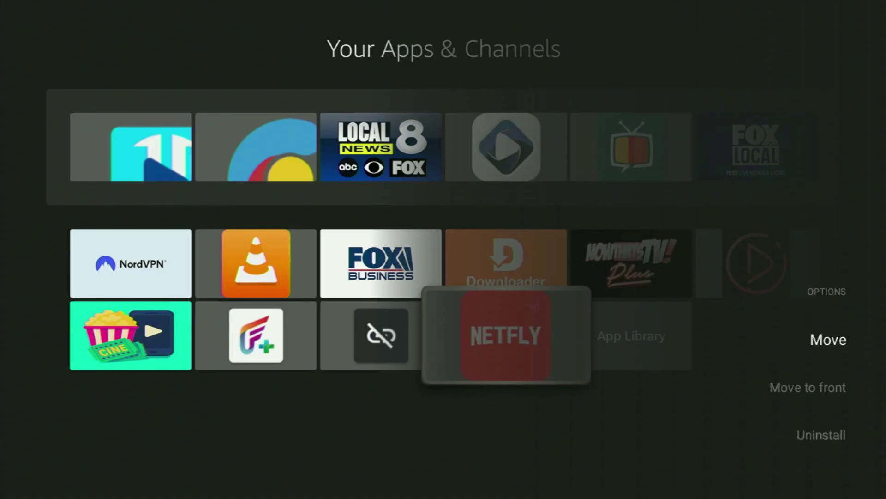
key(Down)
key(Return)
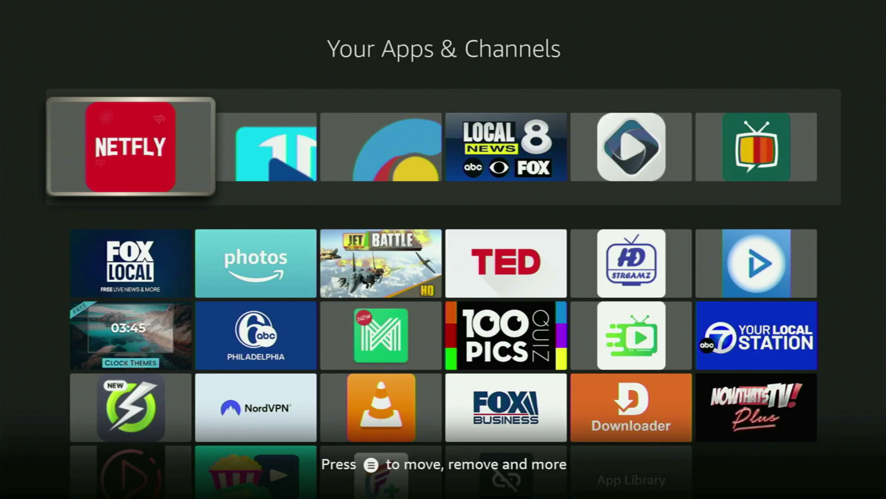
key(Down)
key(Down)
key(Down)
key(Right)
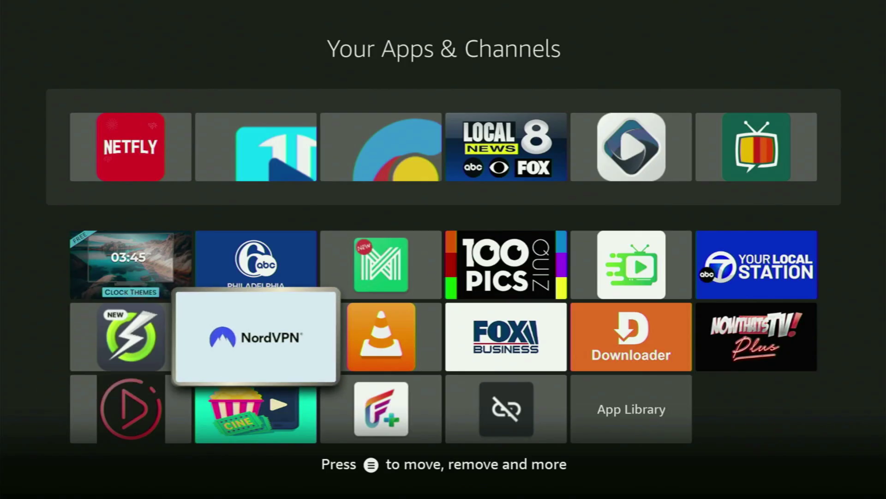